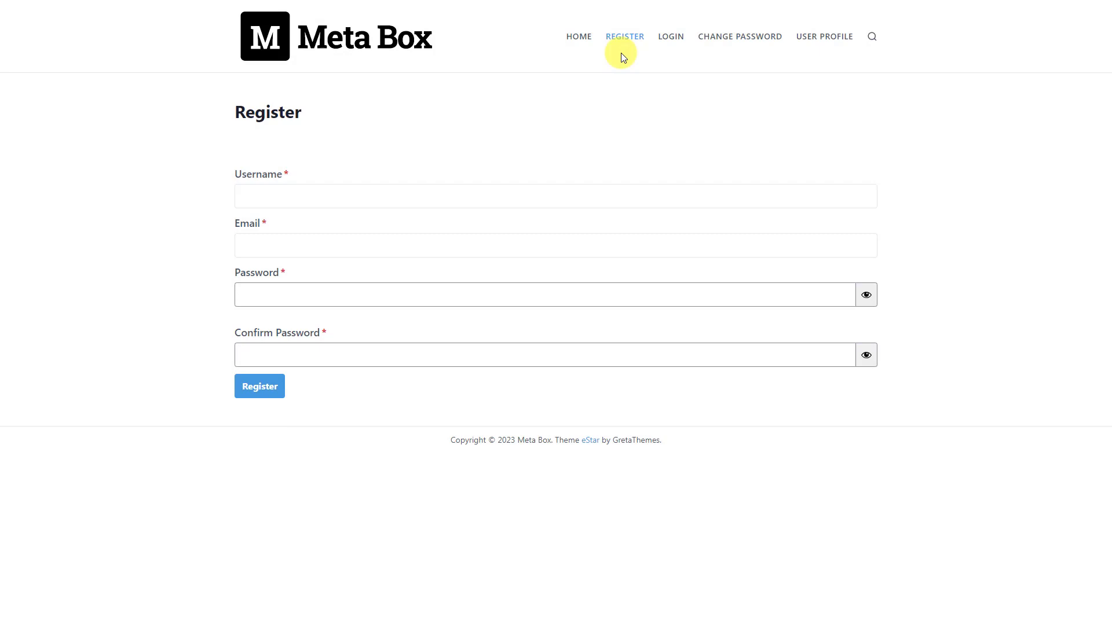
- Log in as the test user on the front-end Login page, then view the Change Password and User Profile pages
{"action": "left_click", "coordinate": [674, 42]}
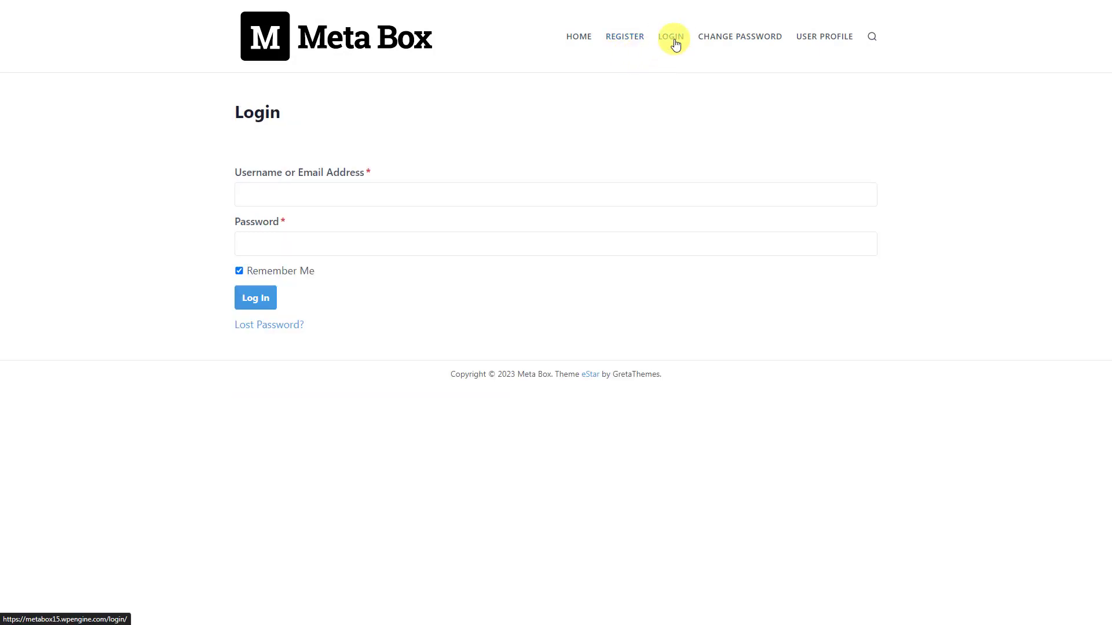
{"action": "left_click", "coordinate": [589, 193]}
{"action": "type", "text": "Metabox_test"}
{"action": "left_click", "coordinate": [574, 238]}
{"action": "type", "text": "••••••••••••••"}
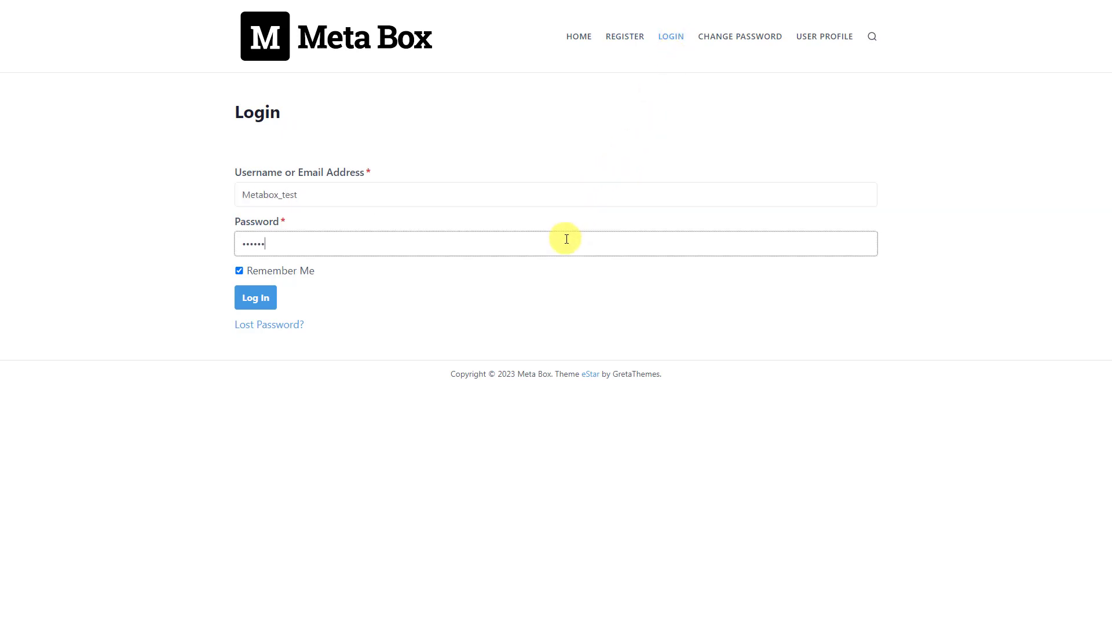
{"action": "left_click", "coordinate": [276, 300]}
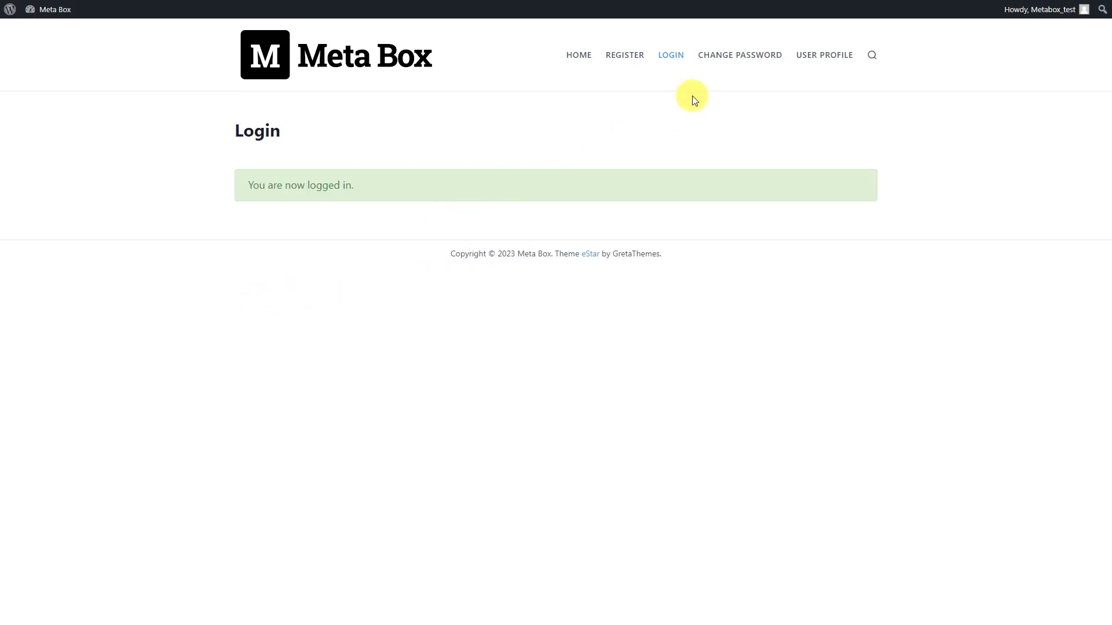
{"action": "left_click", "coordinate": [733, 58]}
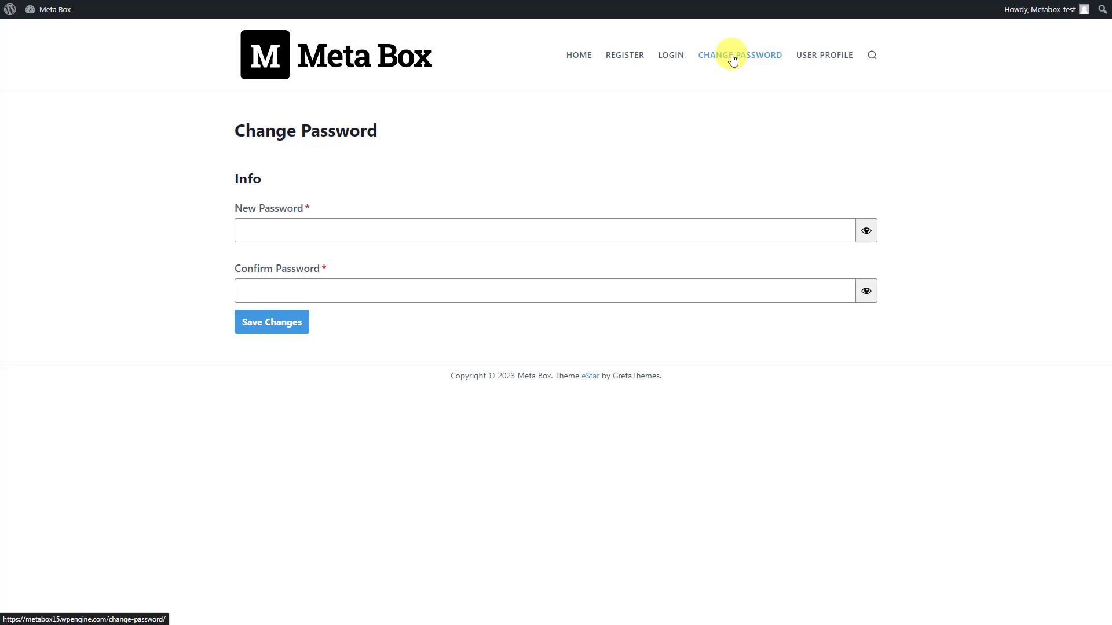
{"action": "left_click", "coordinate": [812, 58]}
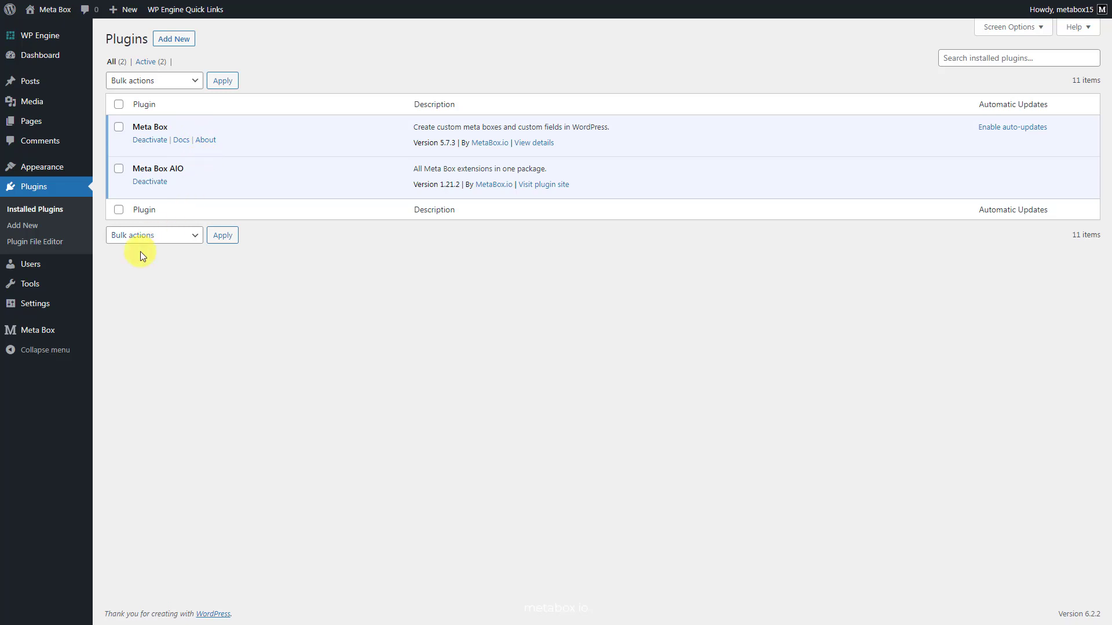
- Go to Meta Box > Extensions to view the enabled Meta Box extensions
{"action": "mouse_move", "coordinate": [87, 331]}
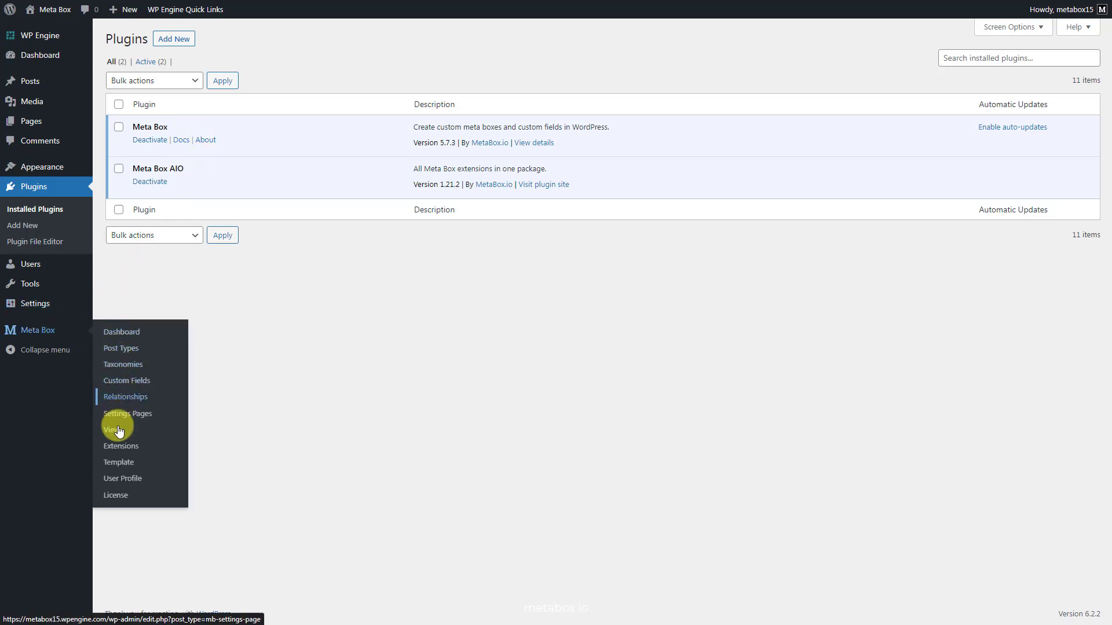
{"action": "left_click", "coordinate": [120, 446]}
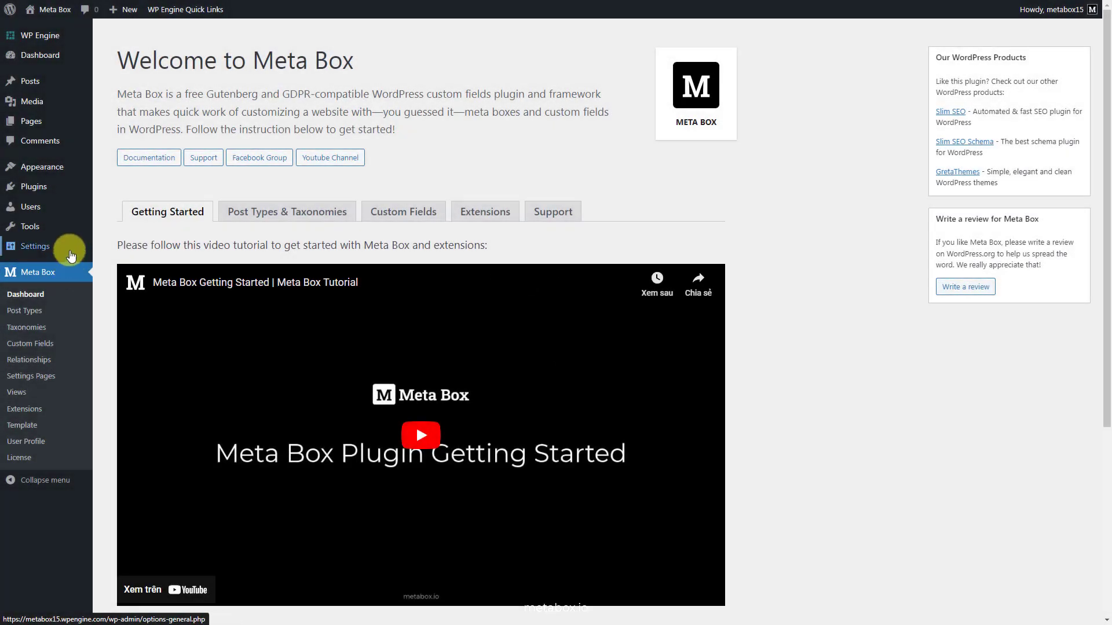
- Turn on 'Anyone can register' with Subscriber as the new-user default role and save General Settings
{"action": "mouse_move", "coordinate": [72, 255]}
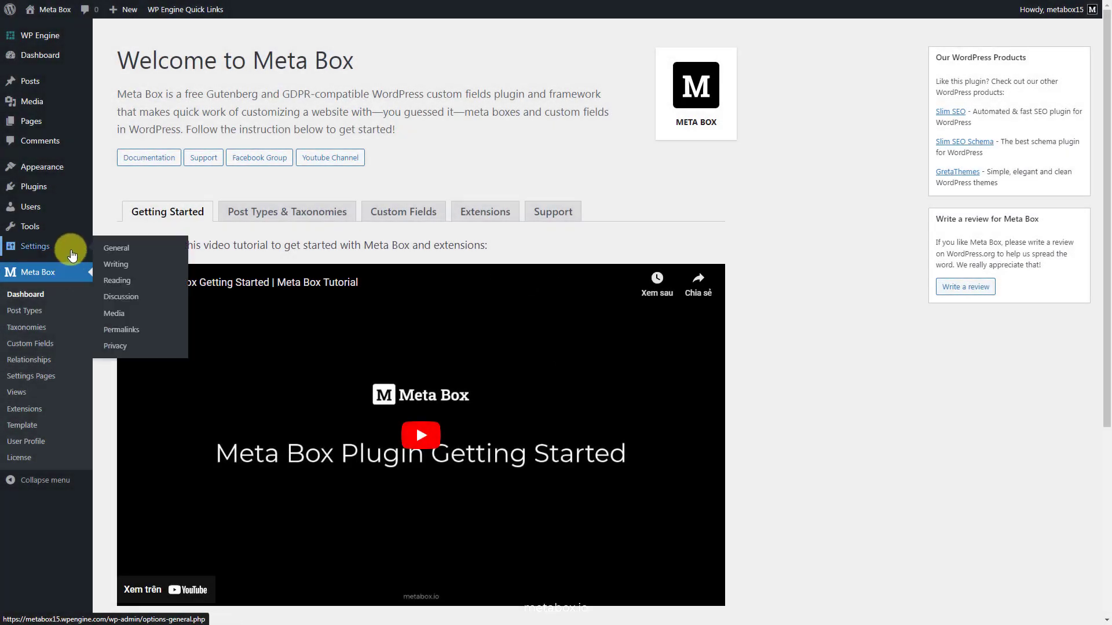
{"action": "left_click", "coordinate": [116, 248]}
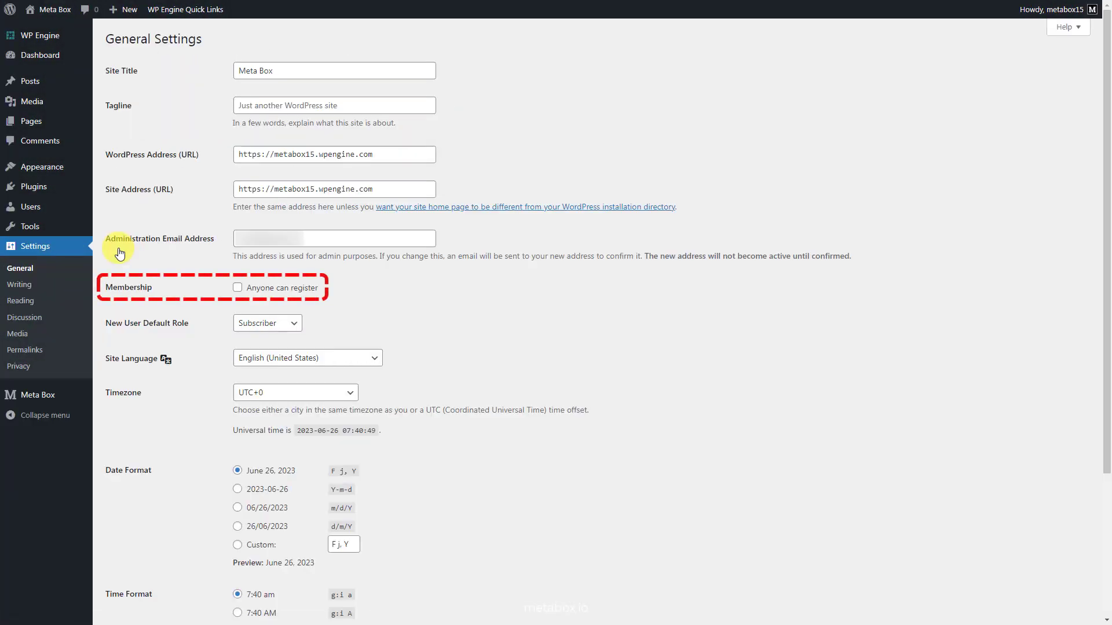
{"action": "left_click", "coordinate": [238, 289]}
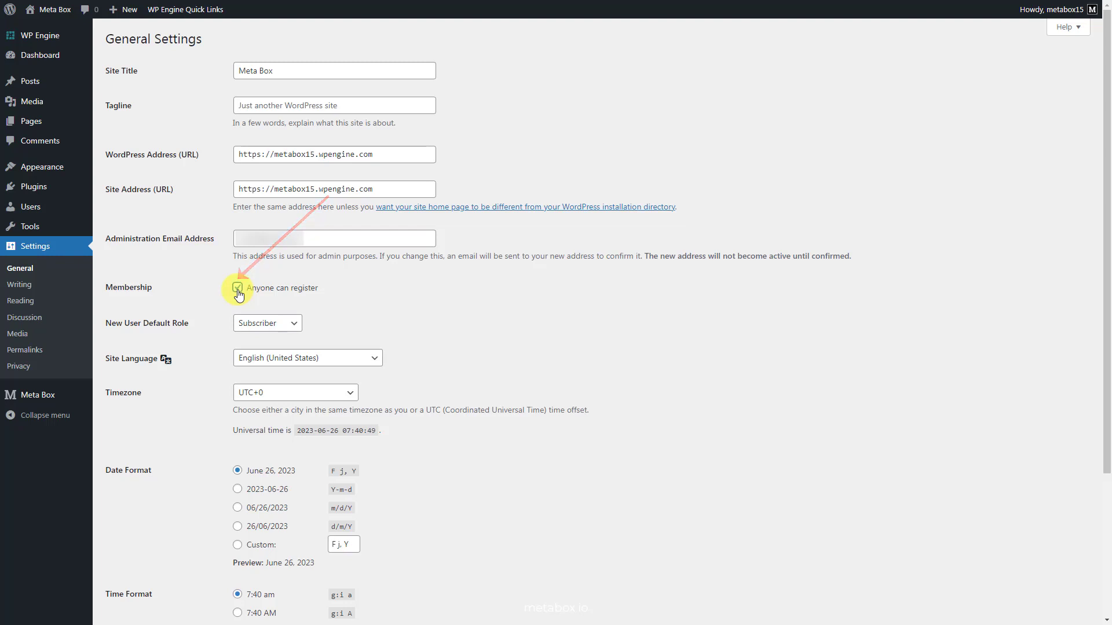
{"action": "left_click", "coordinate": [293, 328]}
{"action": "left_click", "coordinate": [293, 327]}
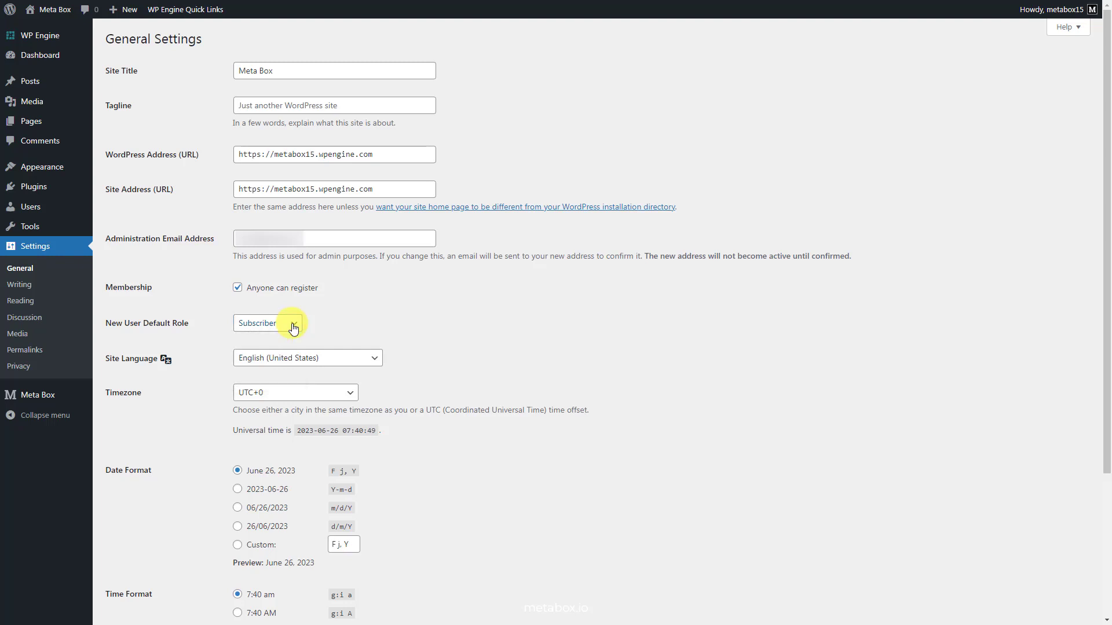
{"action": "scroll", "coordinate": [319, 324], "scroll_direction": "down", "scroll_amount": 3}
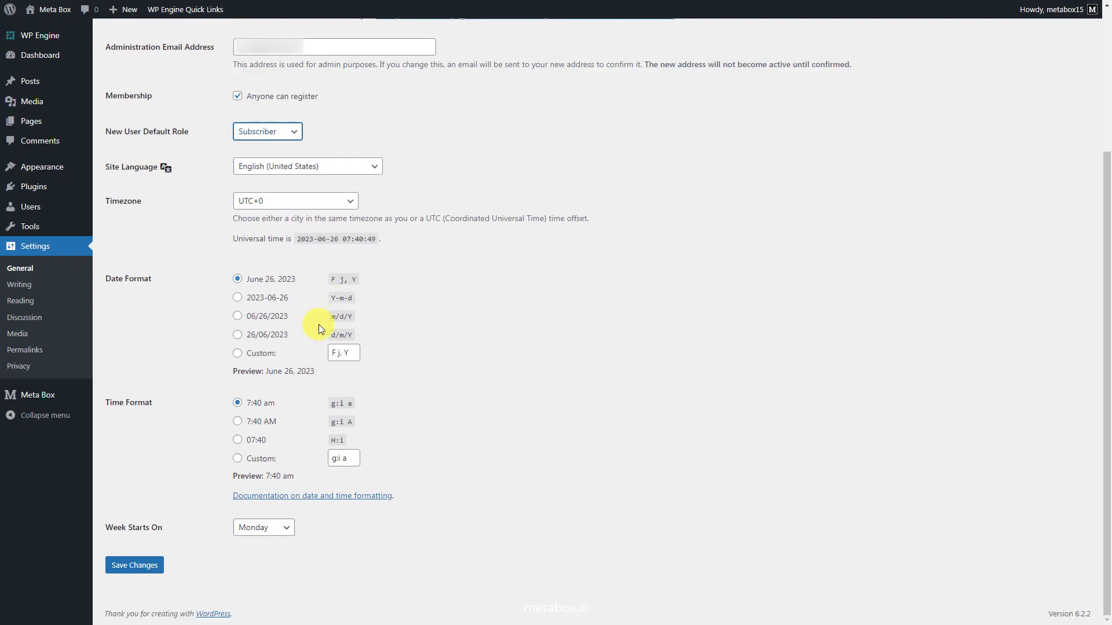
{"action": "left_click", "coordinate": [132, 565]}
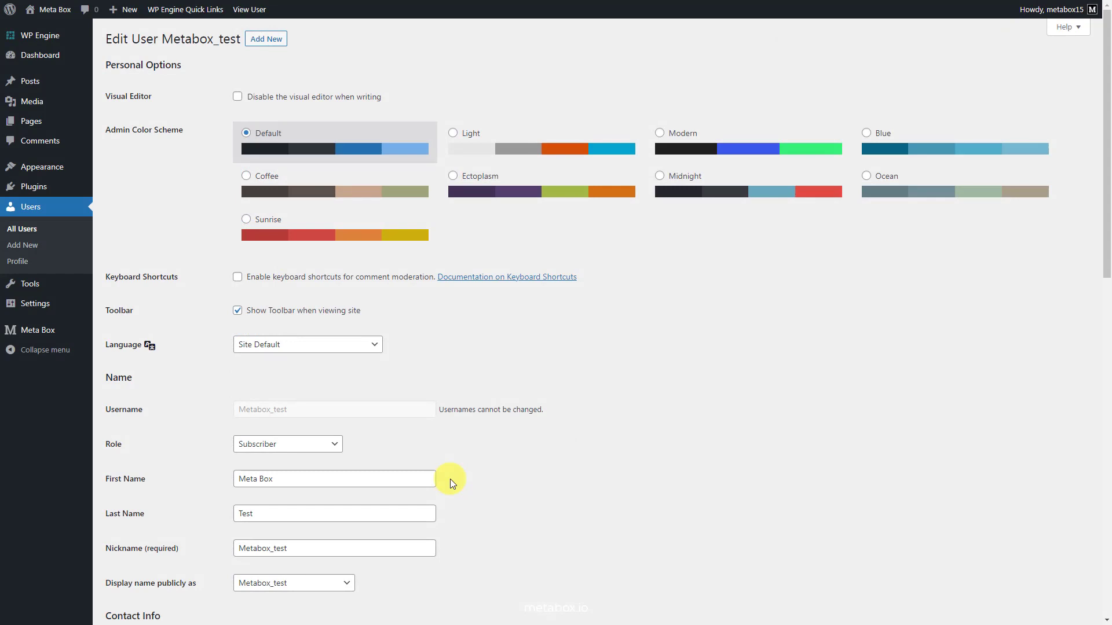
- Scroll the test user's Edit User page to view the Contact Info and Biographical Info sections
{"action": "scroll", "coordinate": [446, 517], "scroll_direction": "down", "scroll_amount": 3}
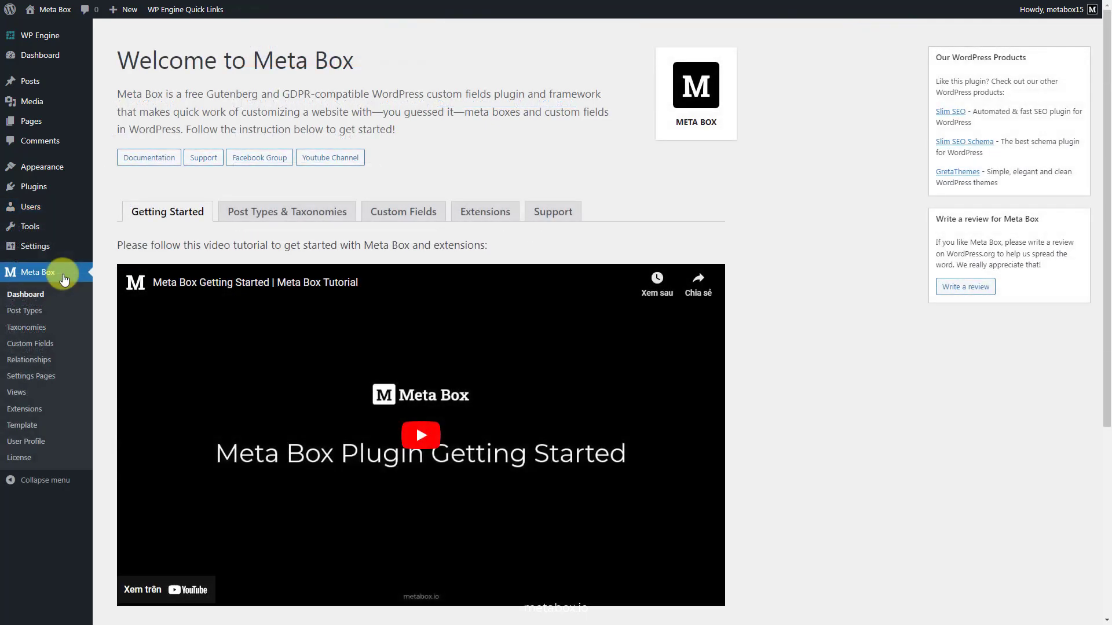
- Start a new field group titled 'Personal Info' with a First Name text field
{"action": "left_click", "coordinate": [55, 344]}
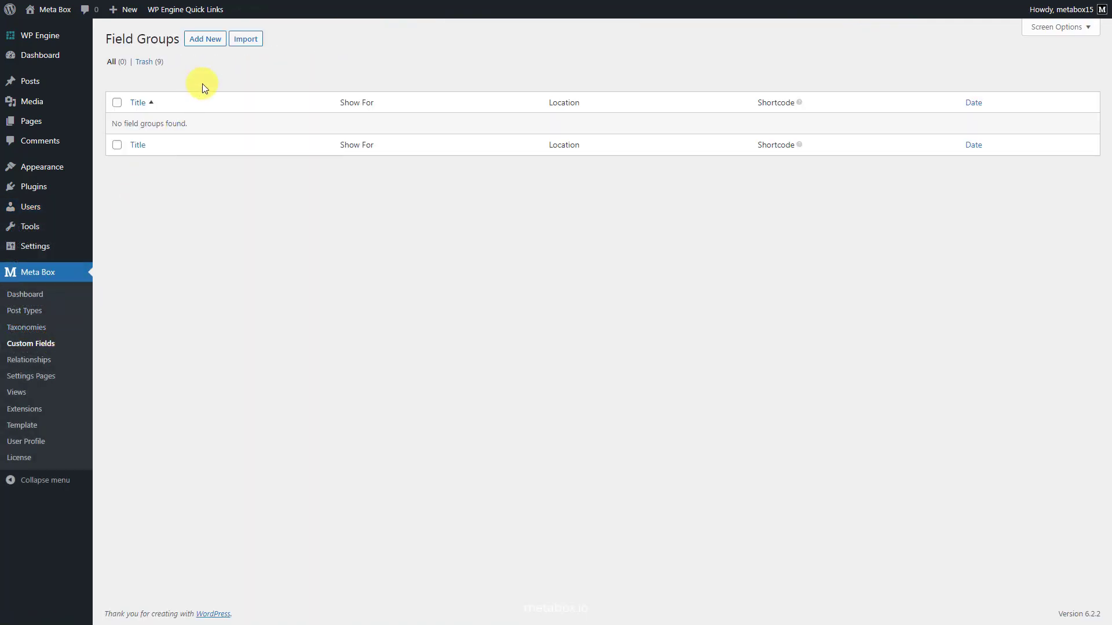
{"action": "left_click", "coordinate": [205, 39]}
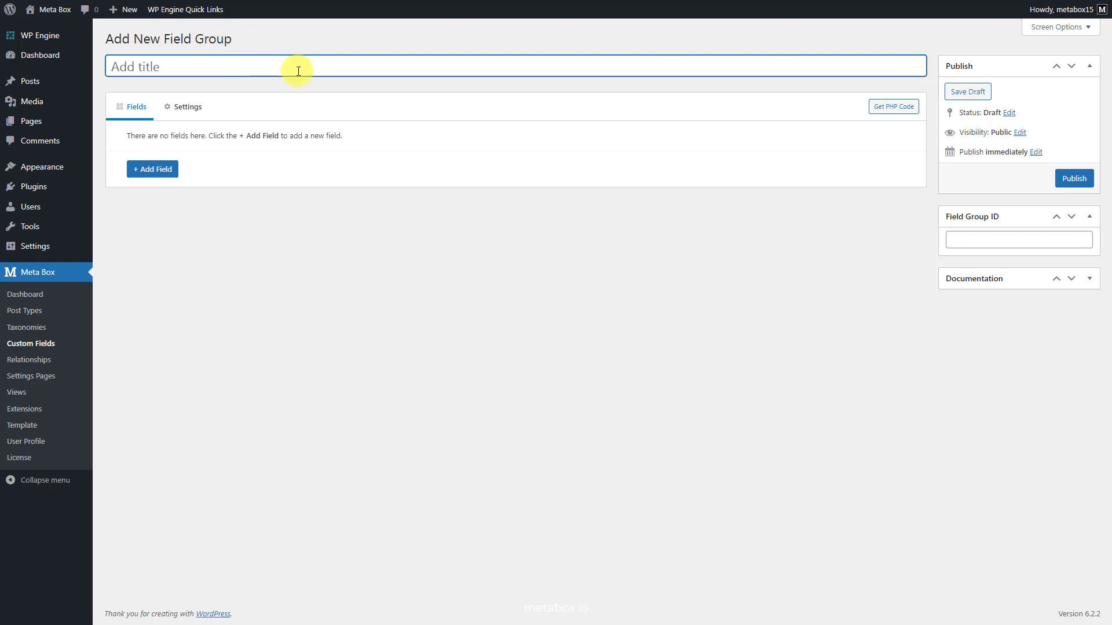
{"action": "type", "text": "Personal Info"}
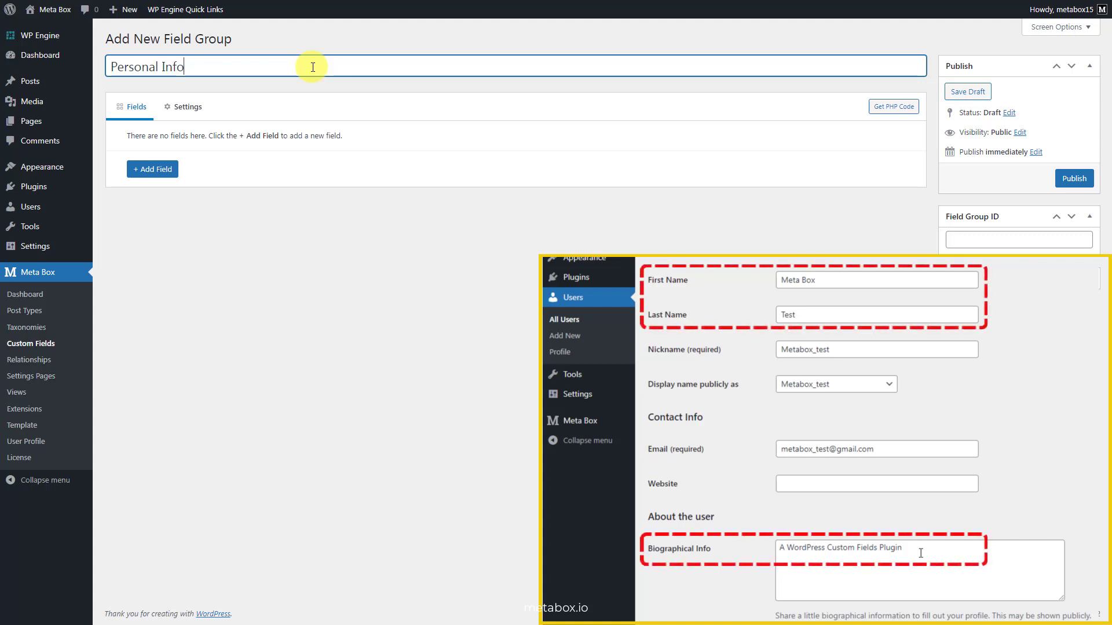
{"action": "left_click", "coordinate": [176, 170]}
{"action": "type", "text": "te"}
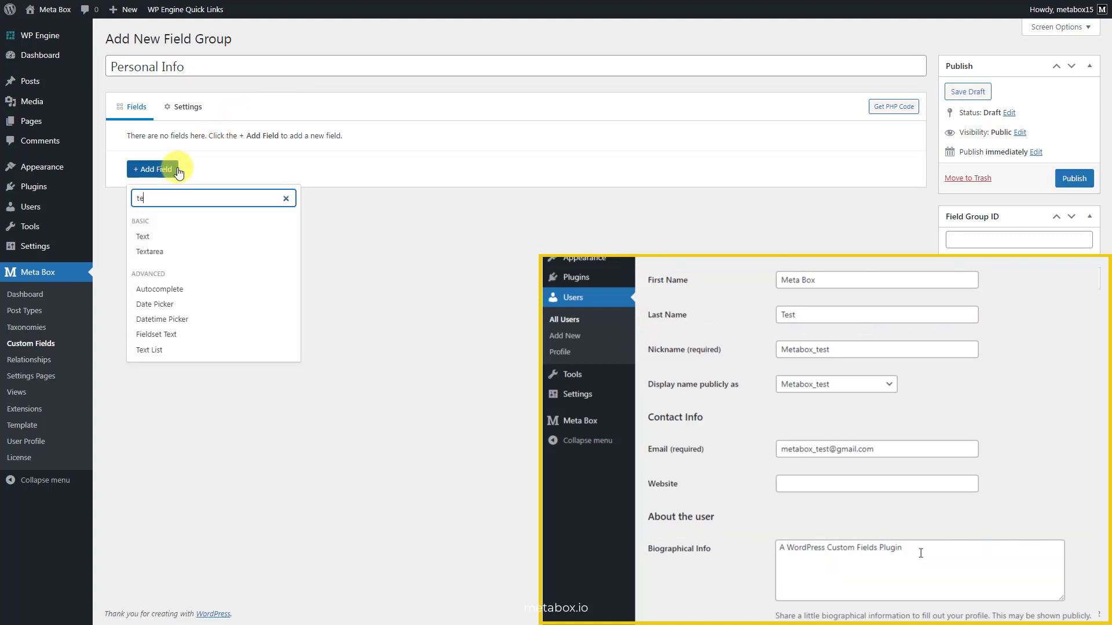
{"action": "left_click", "coordinate": [158, 237]}
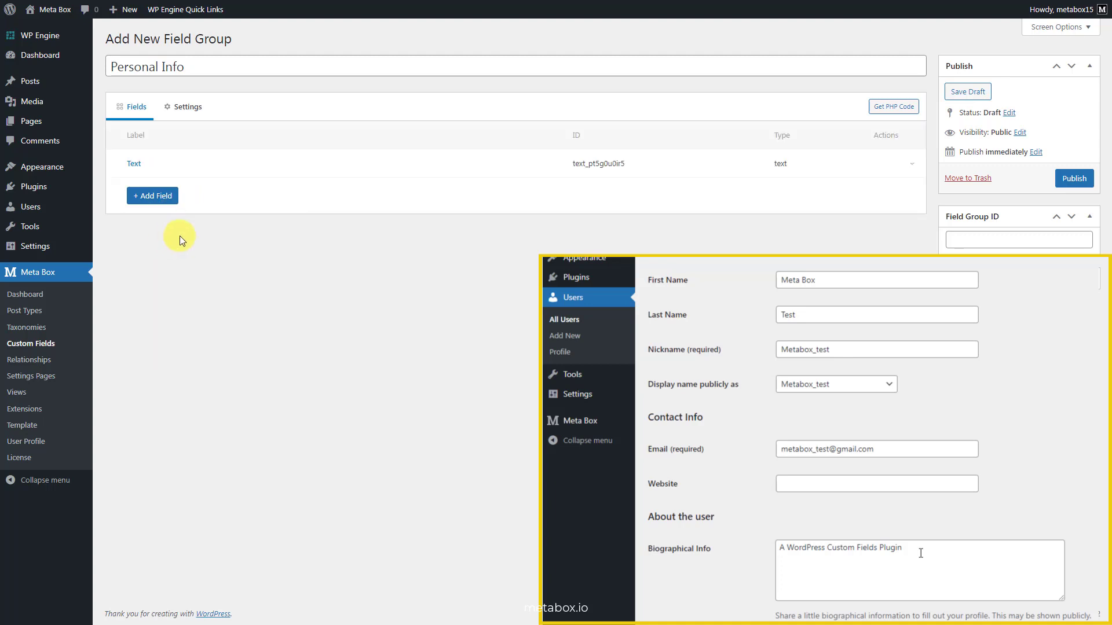
{"action": "left_click", "coordinate": [303, 167]}
{"action": "double_click", "coordinate": [334, 219]}
{"action": "type", "text": "Firs"}
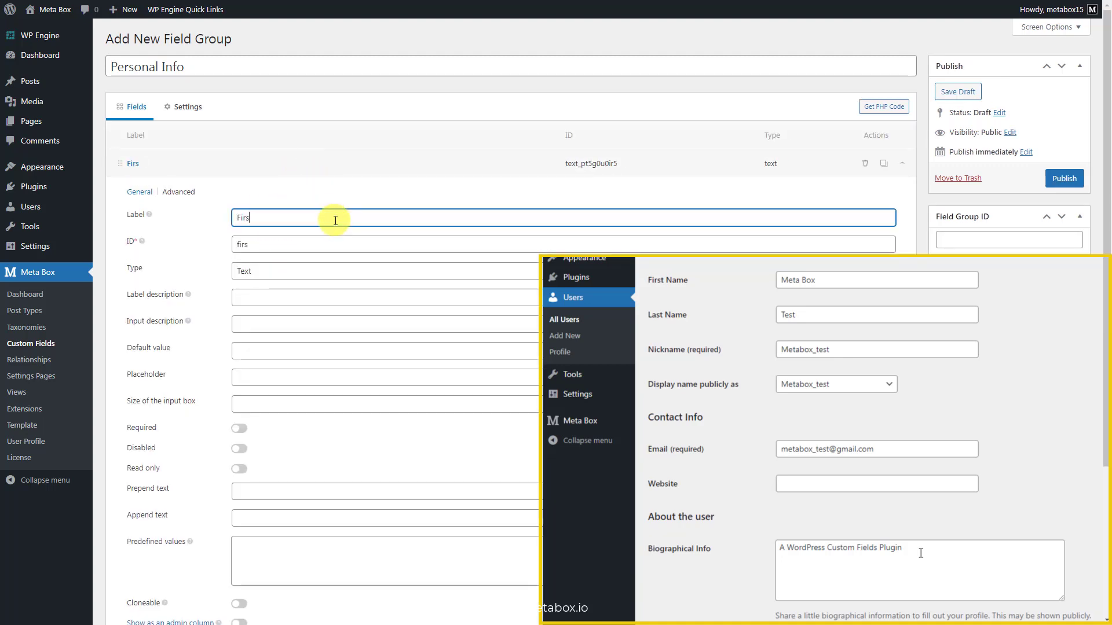
{"action": "type", "text": "t Name"}
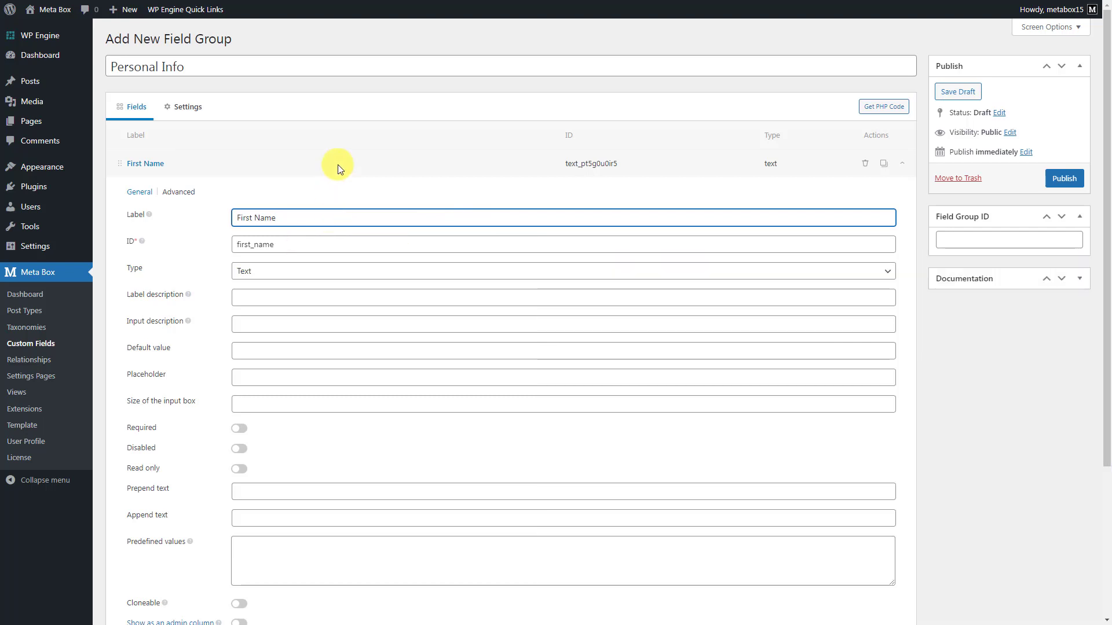
{"action": "left_click", "coordinate": [336, 167]}
- Add a second text field labelled 'Last Name'
{"action": "left_click", "coordinate": [165, 198]}
{"action": "type", "text": "te"}
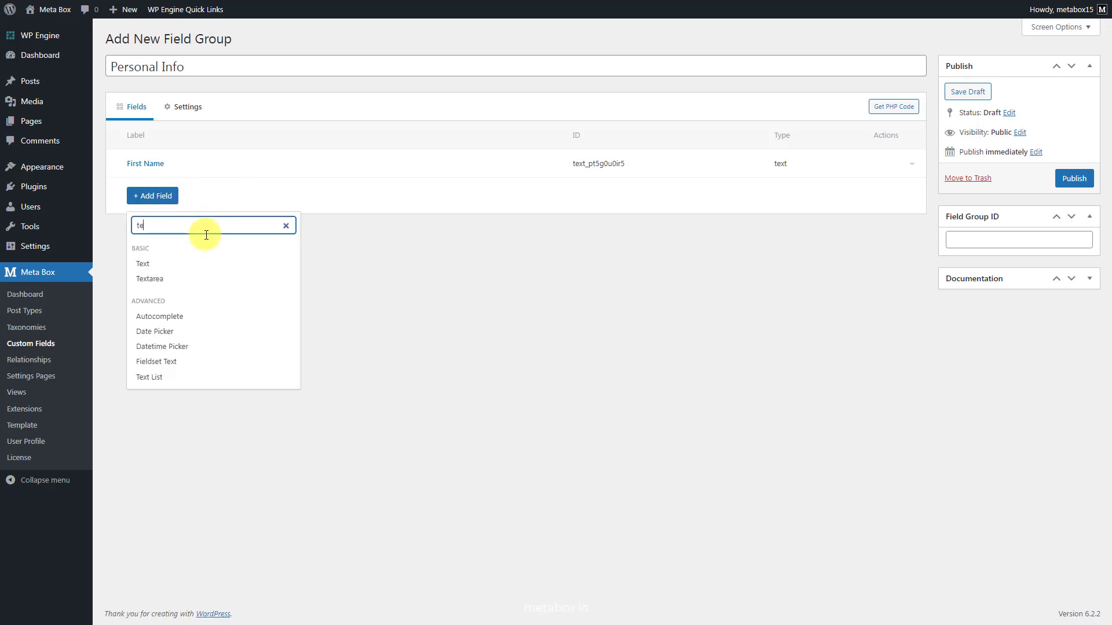
{"action": "left_click", "coordinate": [192, 264]}
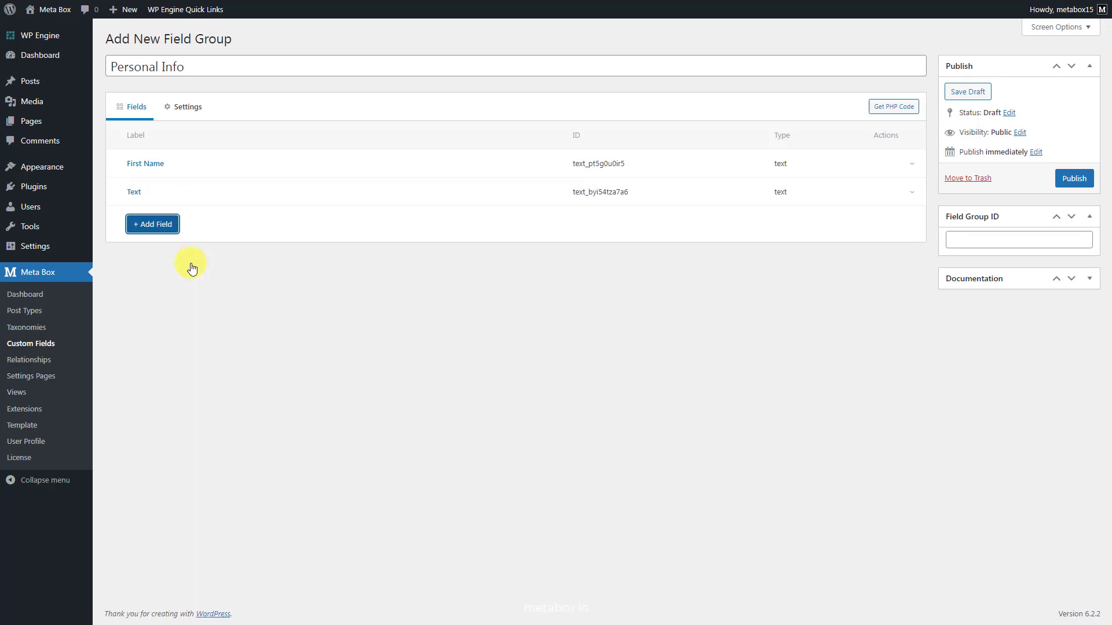
{"action": "left_click", "coordinate": [315, 193]}
{"action": "double_click", "coordinate": [318, 245]}
{"action": "type", "text": "Last Name"}
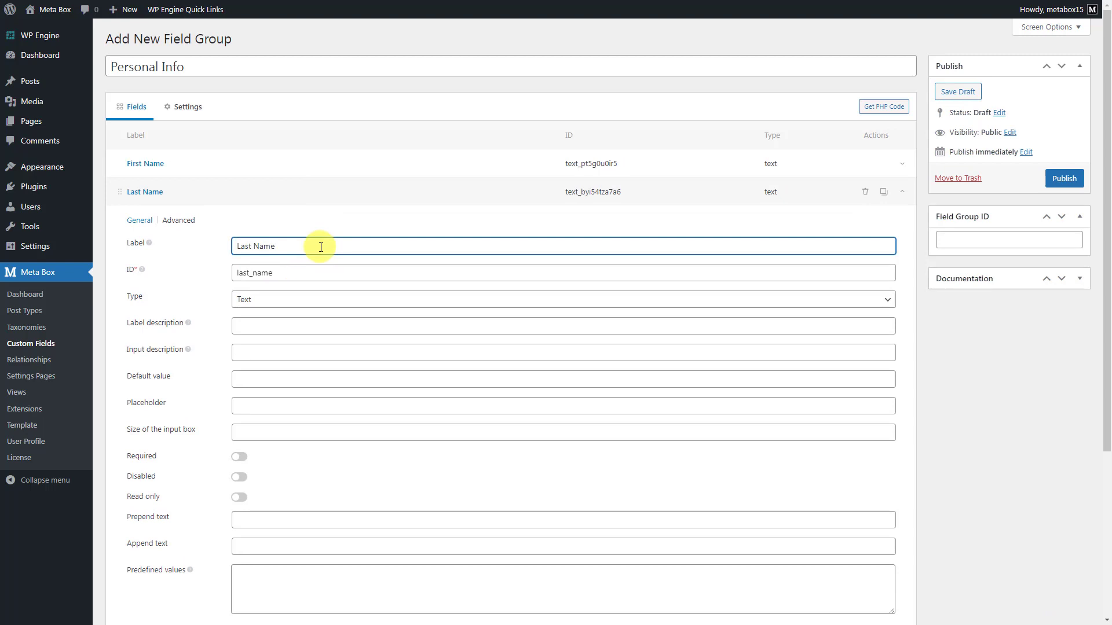
{"action": "left_click", "coordinate": [334, 192]}
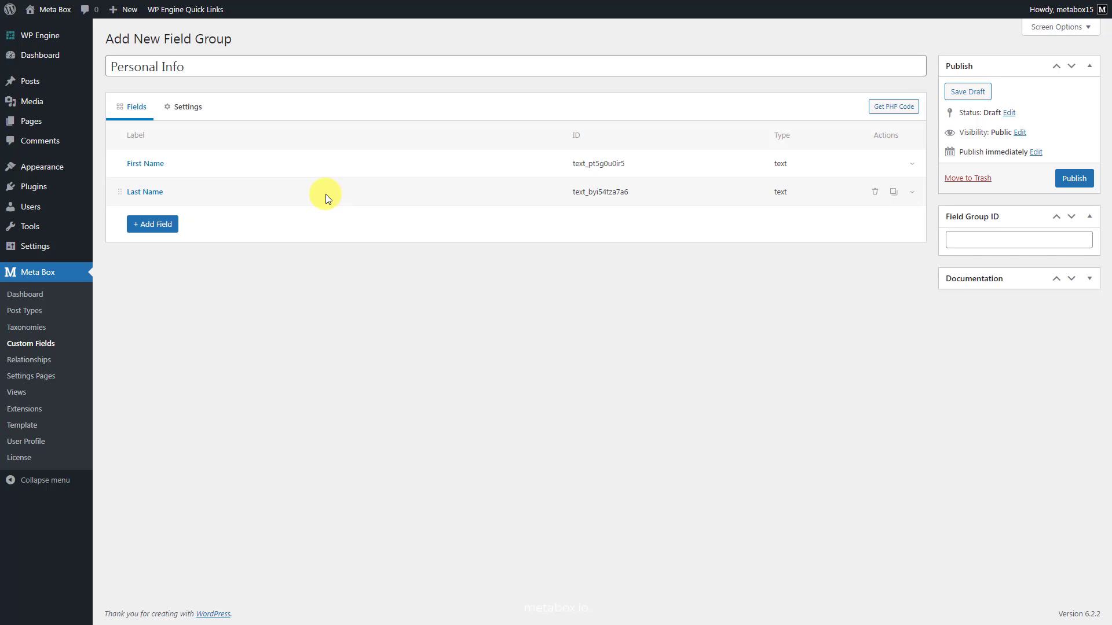
- Add a 'Biographical Info' textarea field with ID description
{"action": "left_click", "coordinate": [175, 225]}
{"action": "type", "text": "te"}
{"action": "left_click", "coordinate": [177, 313]}
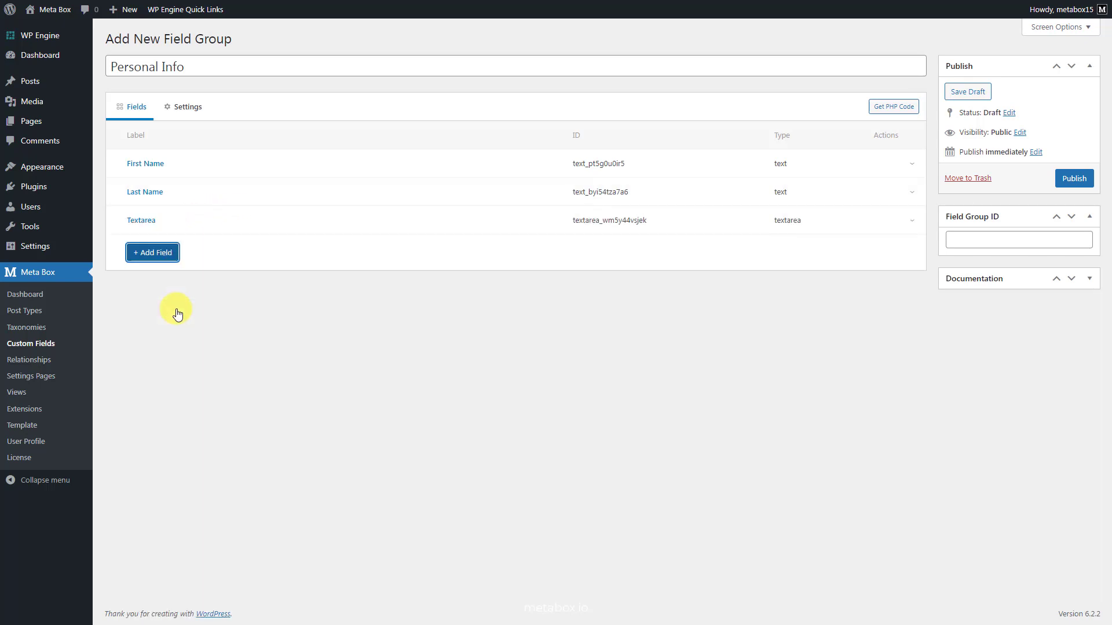
{"action": "left_click", "coordinate": [325, 226]}
{"action": "double_click", "coordinate": [325, 272]}
{"action": "type", "text": "Biographical Info"}
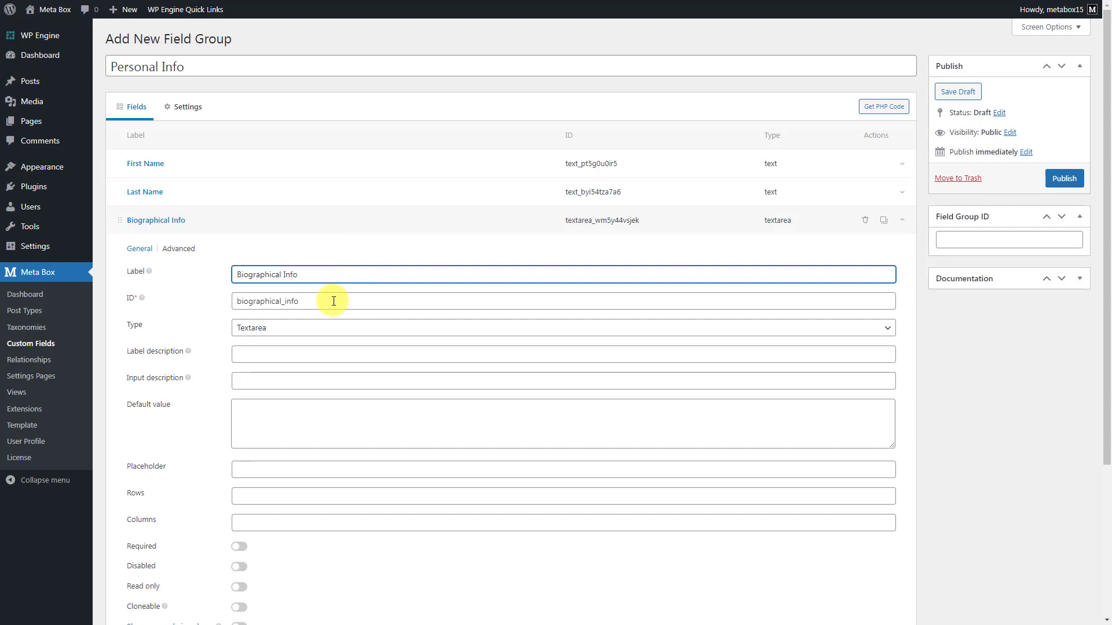
{"action": "double_click", "coordinate": [331, 301]}
{"action": "type", "text": "description"}
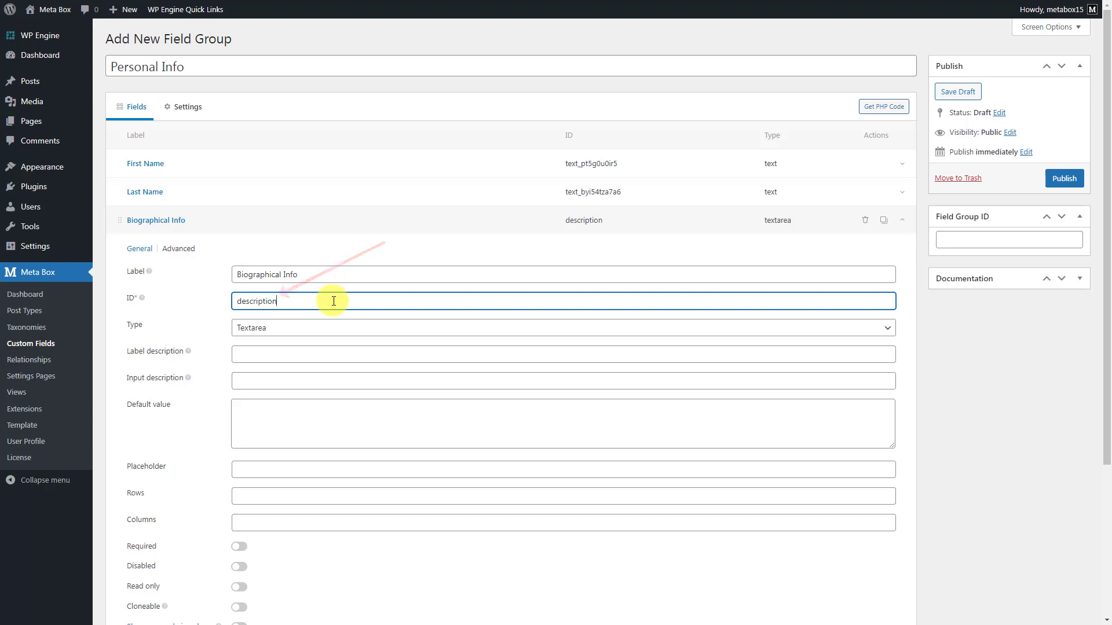
{"action": "left_click", "coordinate": [341, 222]}
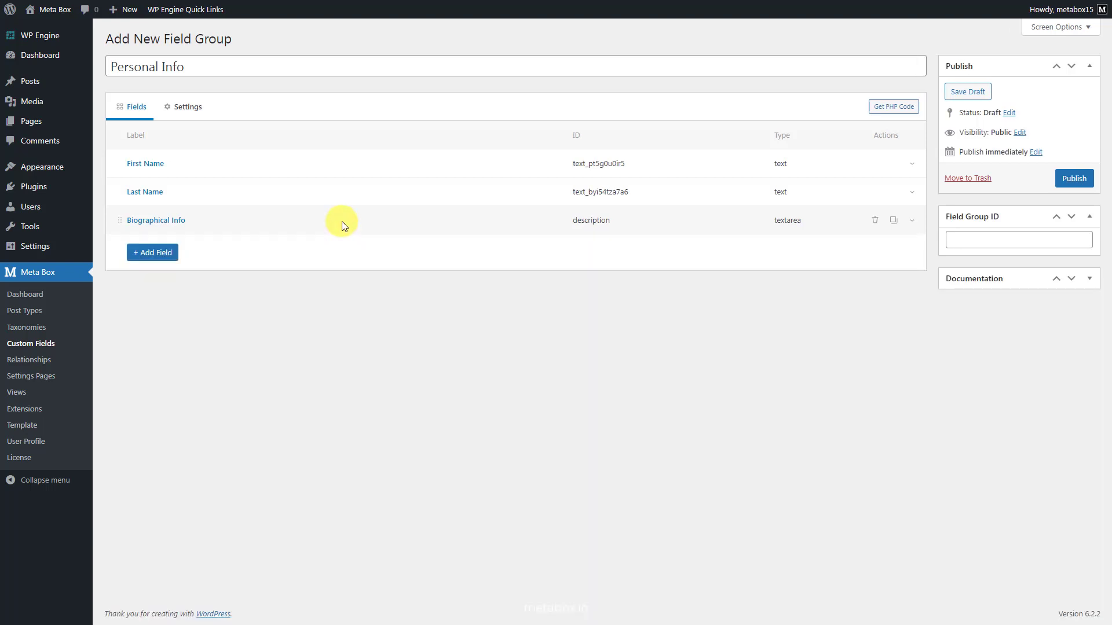
- Show the Personal Info group on user profiles, give it ID user-profile-default-fields, and publish
{"action": "left_click", "coordinate": [186, 108]}
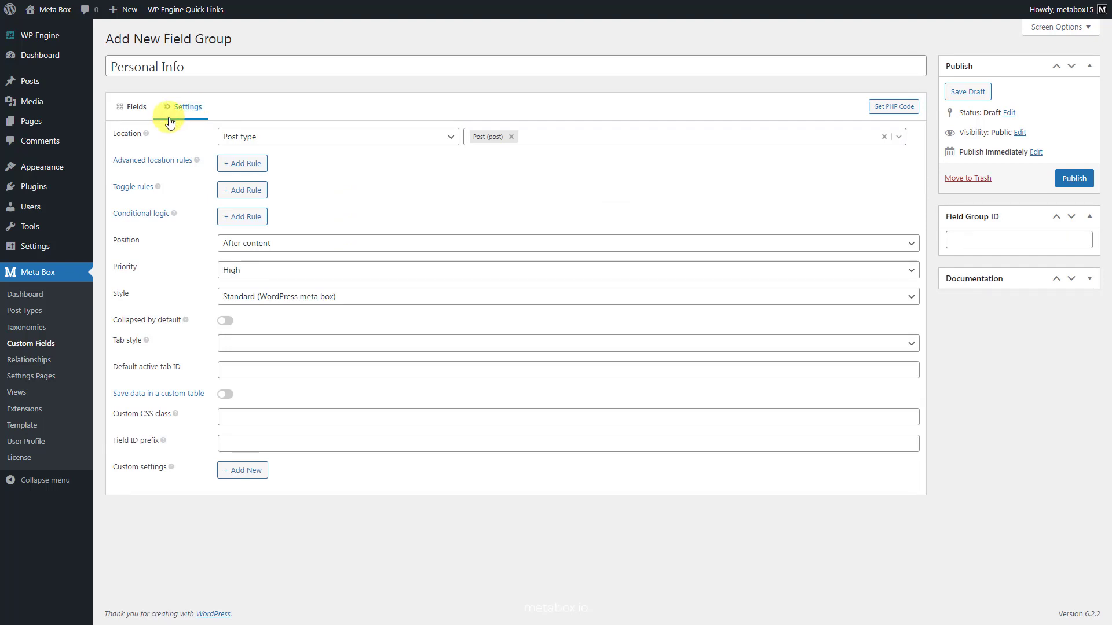
{"action": "left_click", "coordinate": [300, 141]}
{"action": "left_click", "coordinate": [293, 175]}
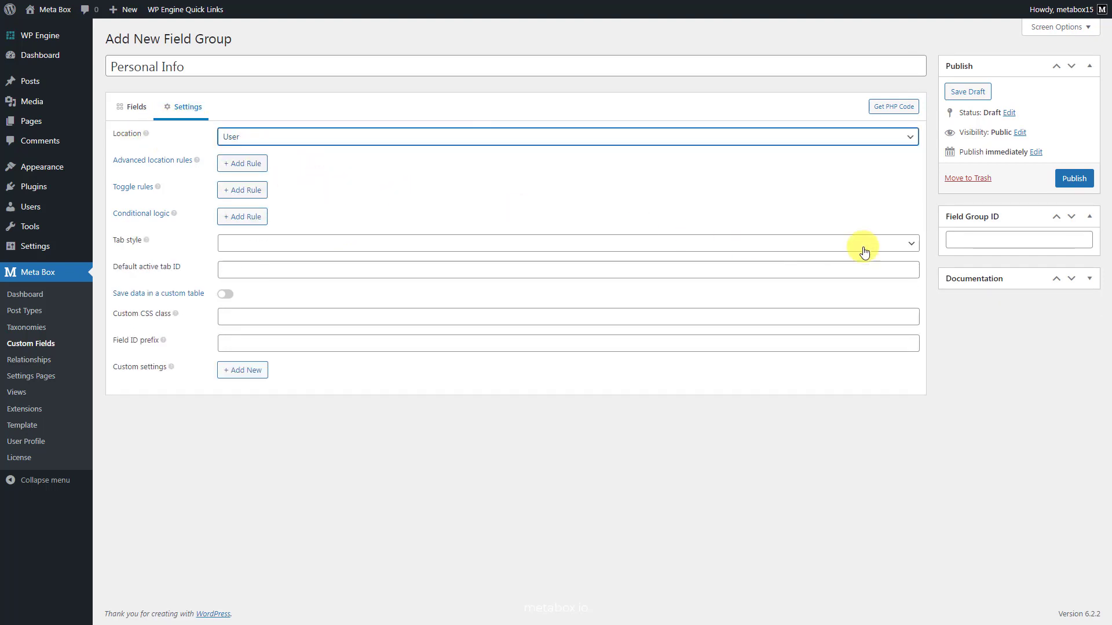
{"action": "left_click", "coordinate": [1065, 242]}
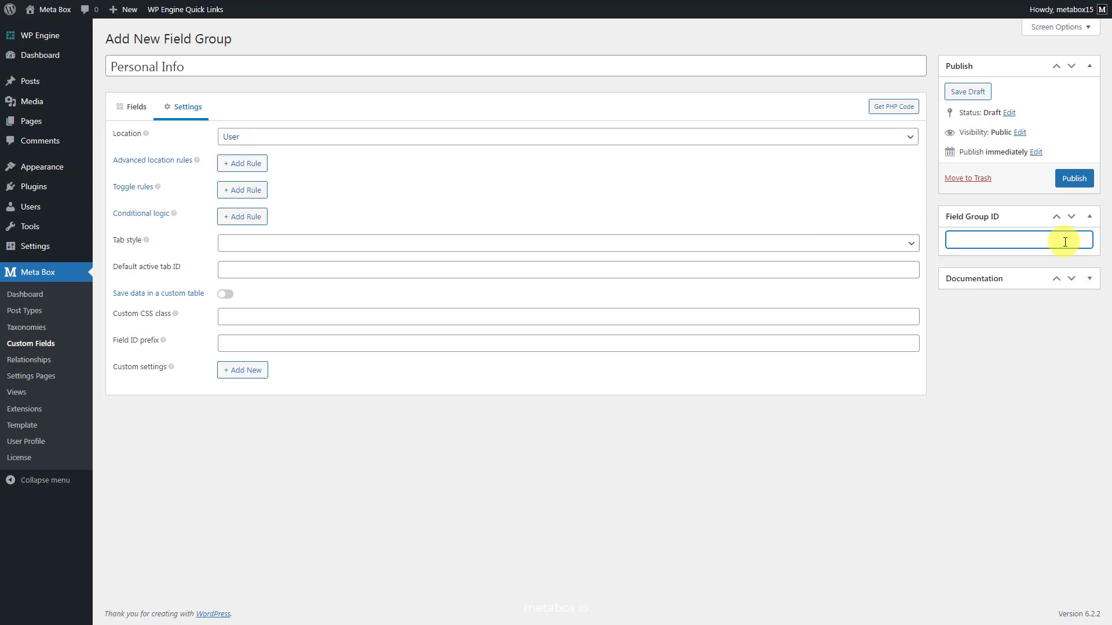
{"action": "type", "text": "user-profile-default-fields"}
{"action": "left_click", "coordinate": [1070, 180]}
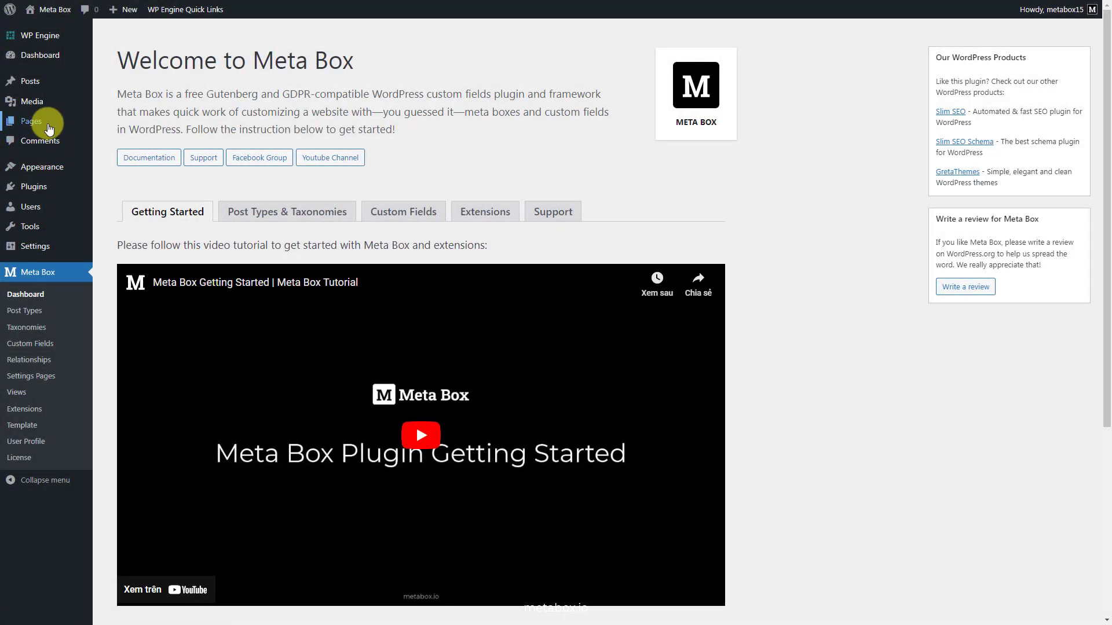
- Create and publish a 'Register' page containing the Registration Form block
{"action": "mouse_move", "coordinate": [49, 124]}
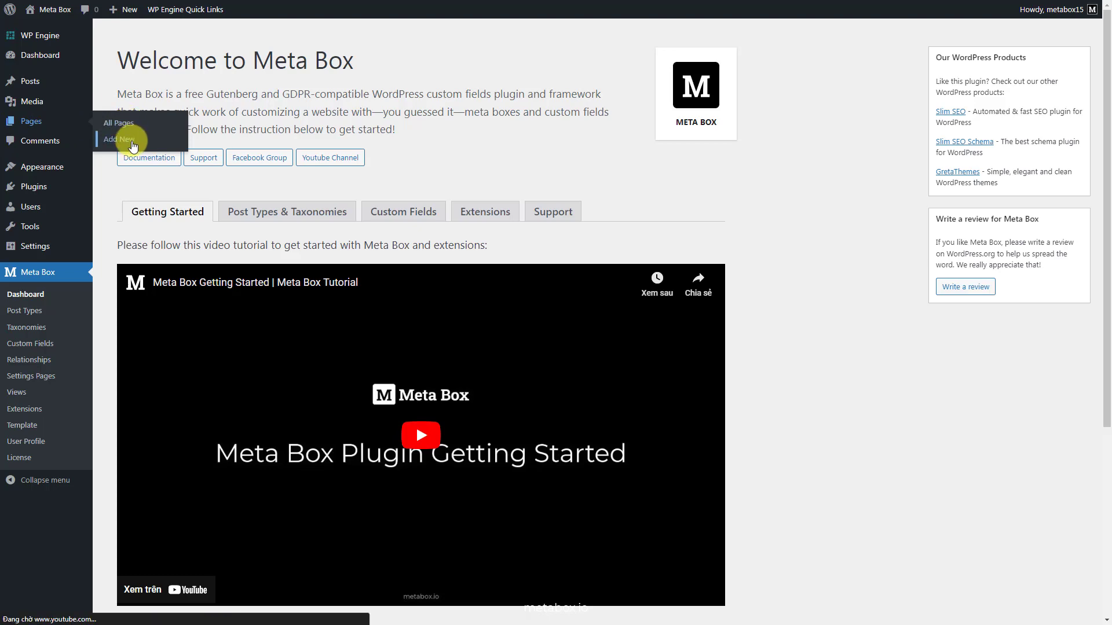
{"action": "left_click", "coordinate": [132, 146]}
{"action": "type", "text": "Re"}
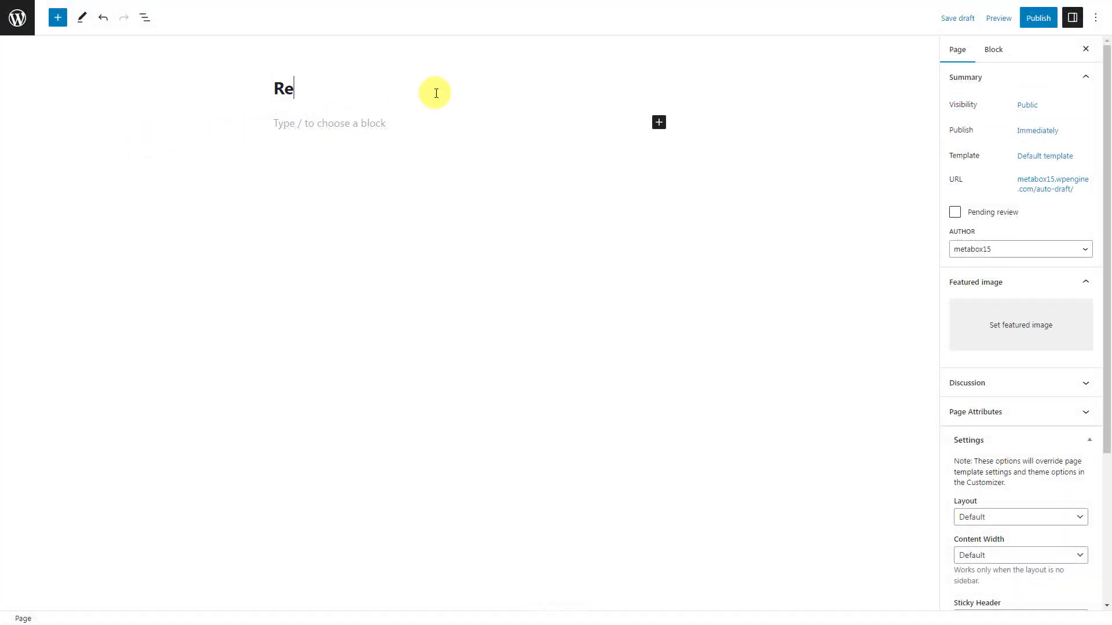
{"action": "type", "text": "gister"}
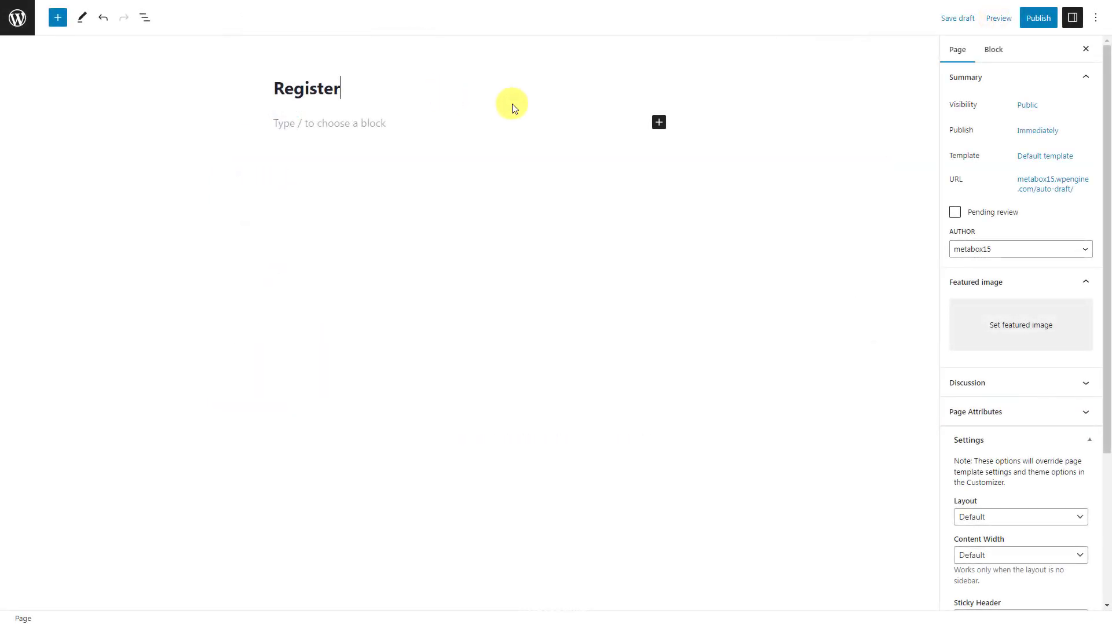
{"action": "left_click", "coordinate": [659, 121]}
{"action": "type", "text": "regis"}
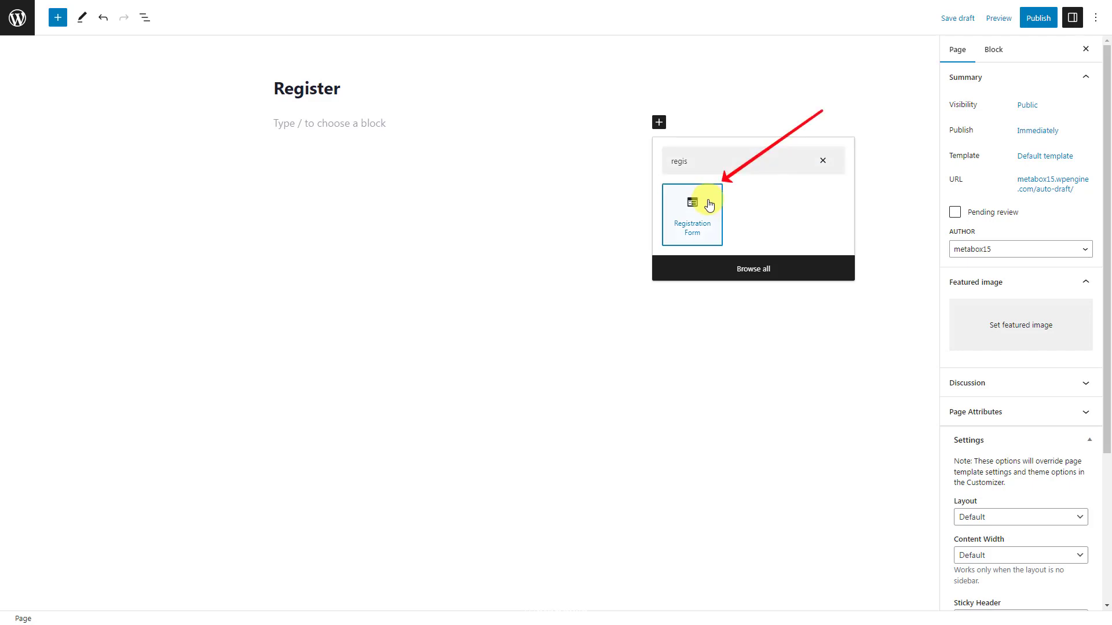
{"action": "left_click", "coordinate": [710, 205]}
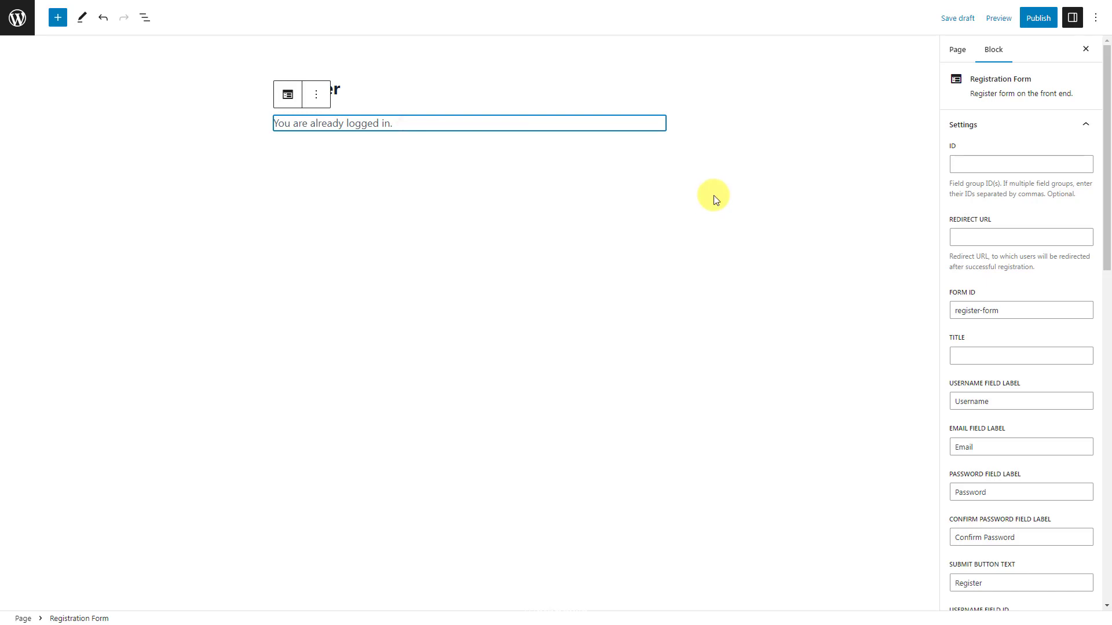
{"action": "left_click", "coordinate": [1037, 27]}
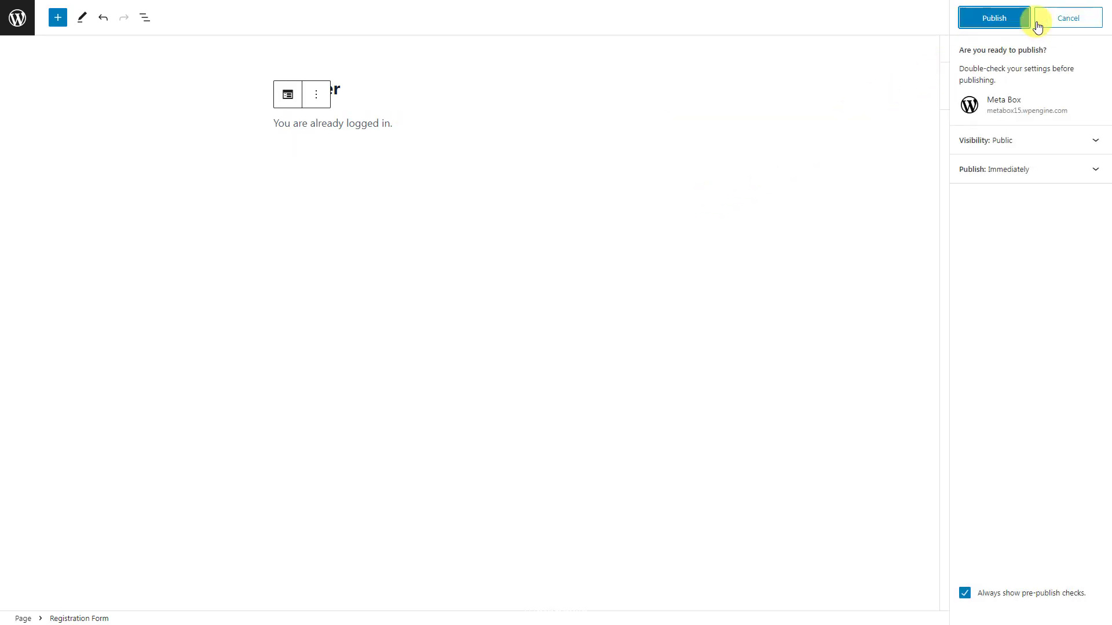
{"action": "left_click", "coordinate": [994, 22]}
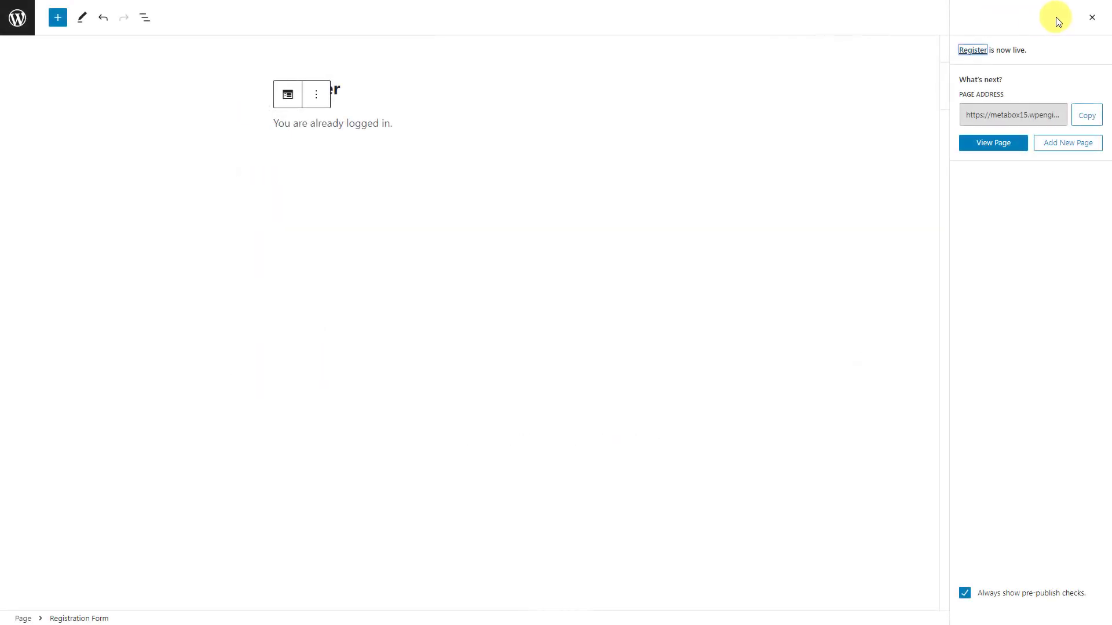
{"action": "left_click", "coordinate": [1092, 20]}
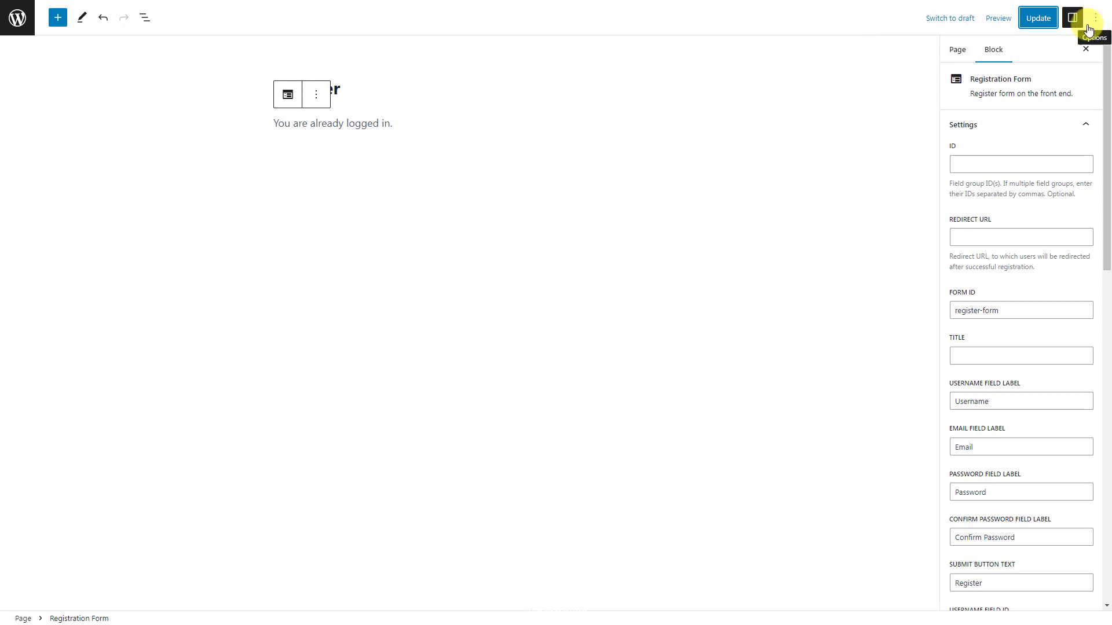
- Set the registration form's field group ID to user-profile-default-fields and update the page
{"action": "left_click", "coordinate": [1046, 164]}
{"action": "type", "text": "user-profile-default-fields"}
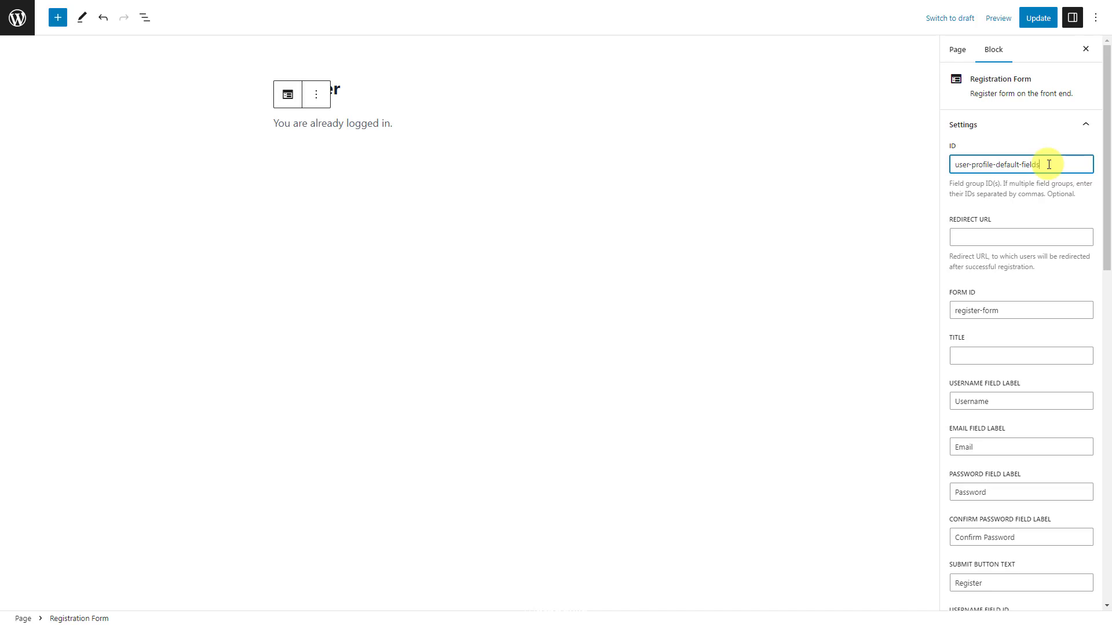
{"action": "left_click", "coordinate": [1038, 17]}
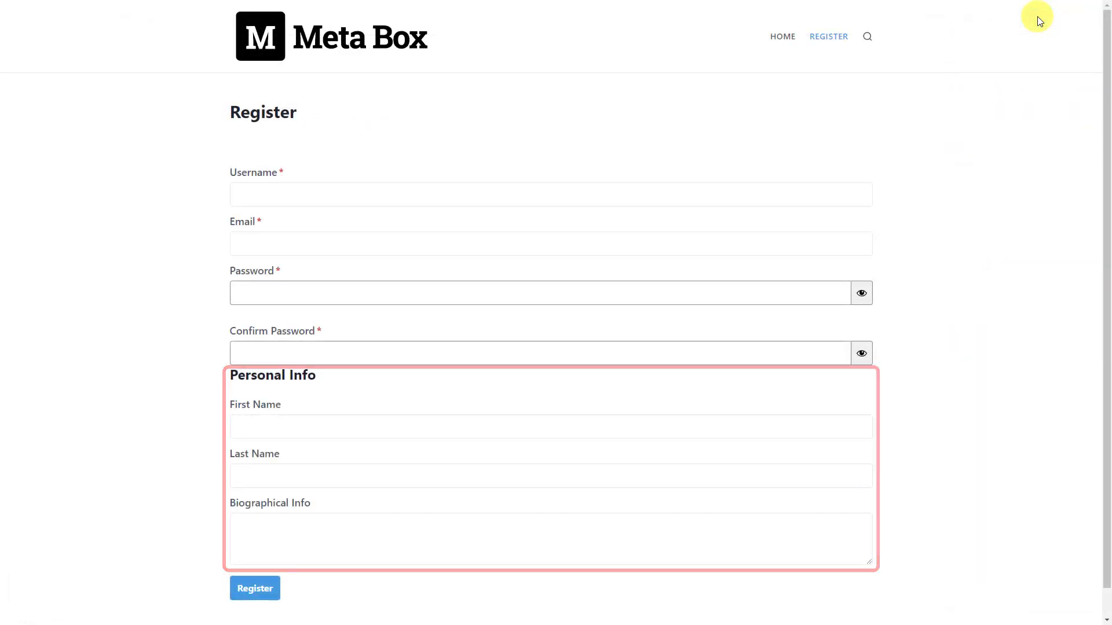
- Enter the test account's username, e-mail, password and password confirmation on the Register form
{"action": "left_click", "coordinate": [534, 194]}
{"action": "type", "text": "Metabox_test"}
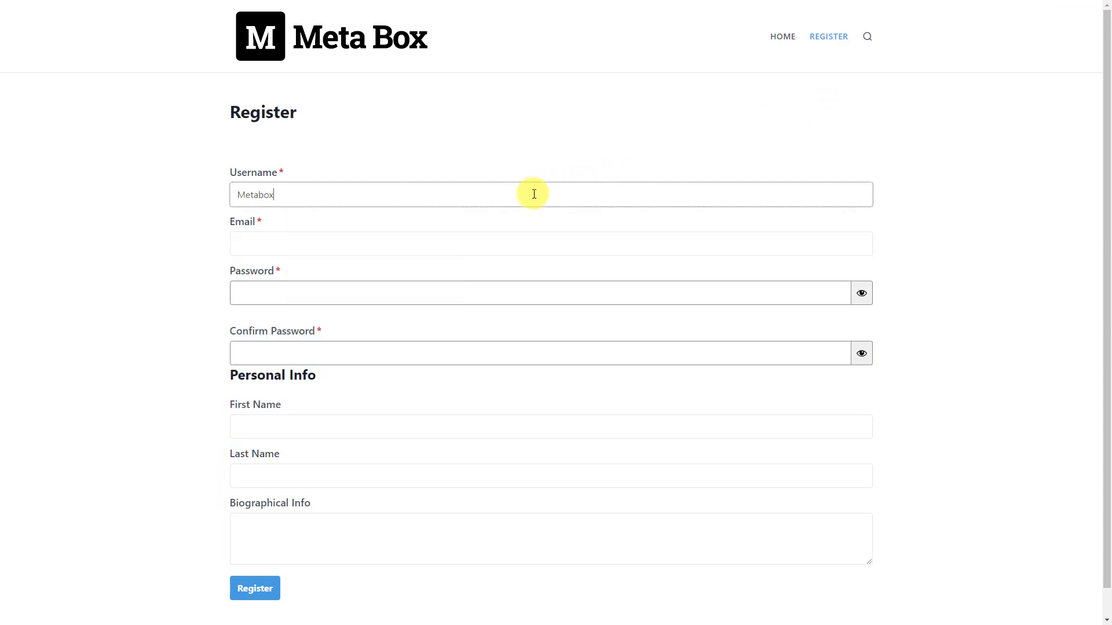
{"action": "left_click", "coordinate": [503, 245]}
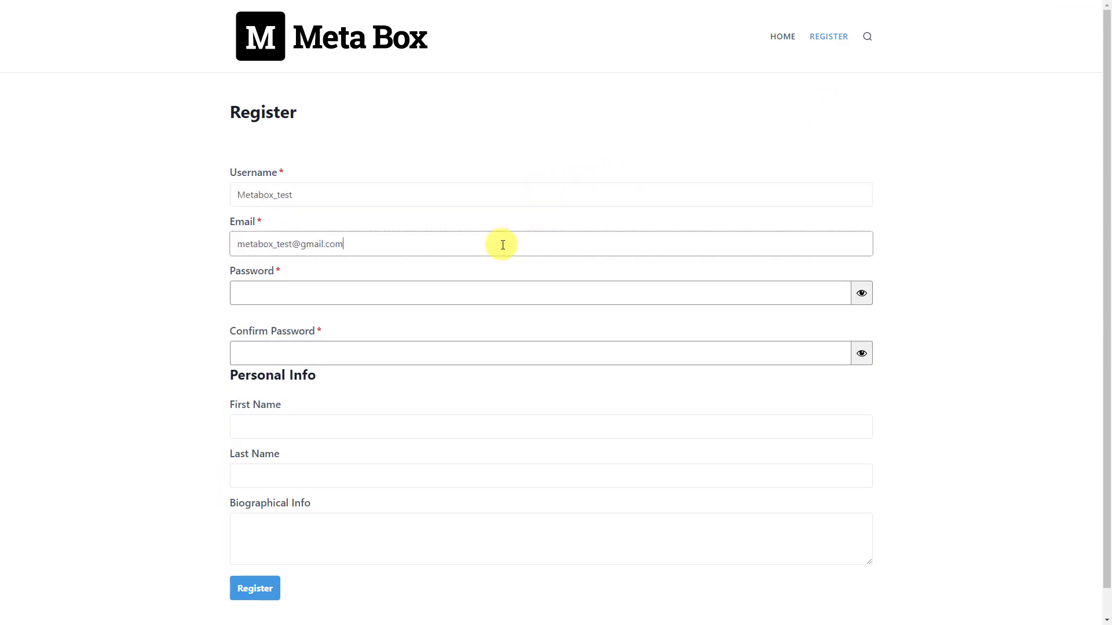
{"action": "left_click", "coordinate": [479, 293]}
{"action": "type", "text": "*************"}
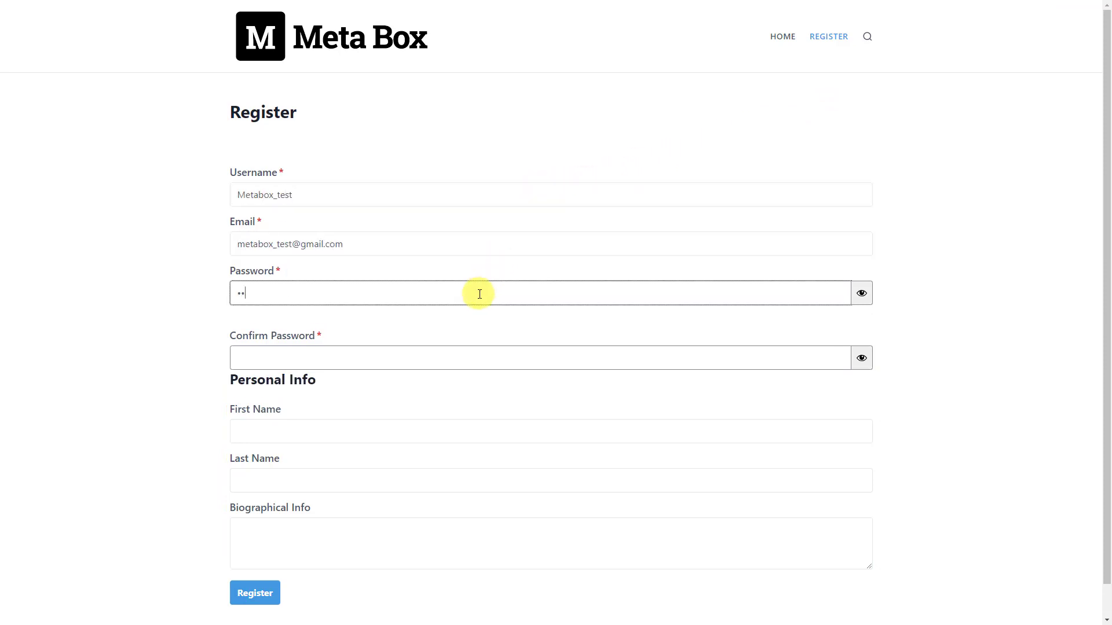
{"action": "left_click", "coordinate": [458, 359]}
{"action": "type", "text": "*************"}
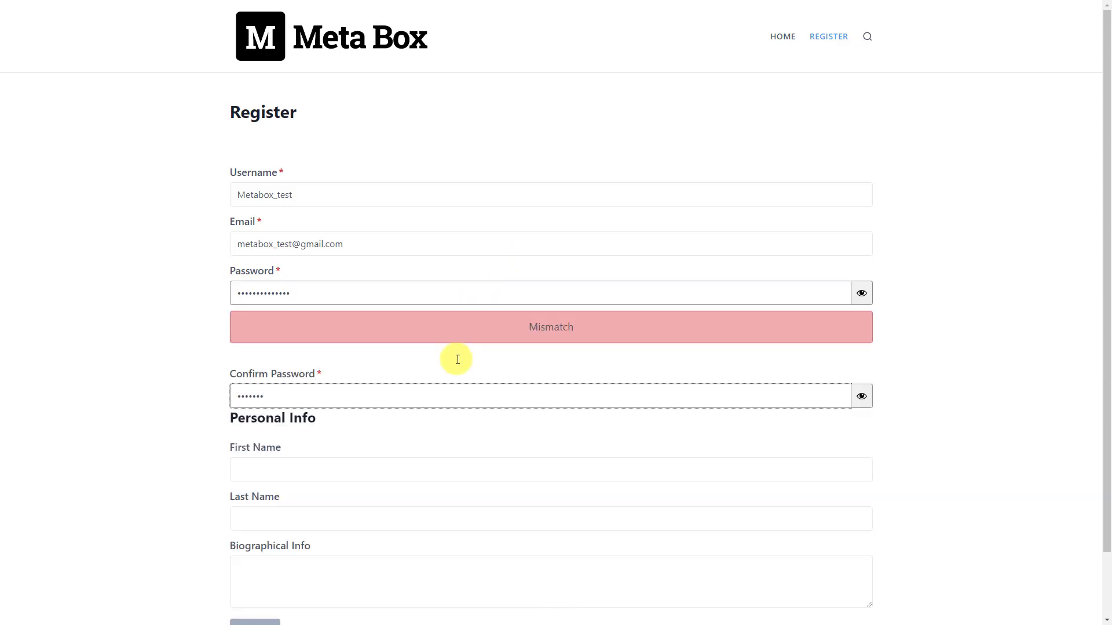
- Fill in first and last name, biography 'A WordPress Custom Fields Plugin', and submit the registration
{"action": "left_click", "coordinate": [457, 469]}
{"action": "type", "text": "Meta Box"}
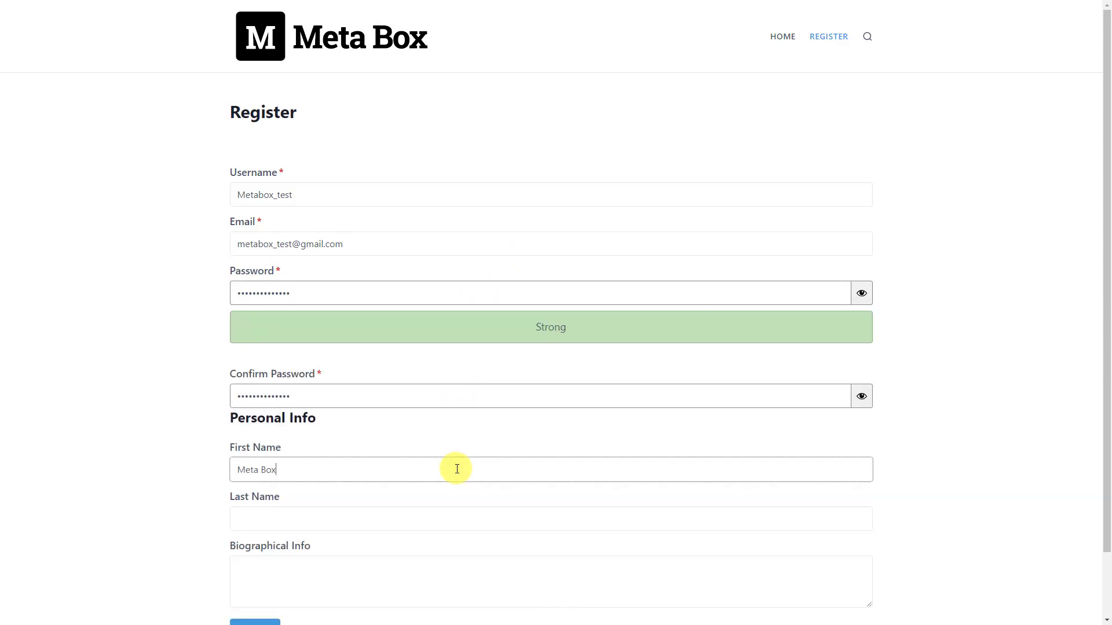
{"action": "left_click", "coordinate": [454, 519]}
{"action": "type", "text": "Test"}
{"action": "scroll", "coordinate": [453, 519], "scroll_direction": "down", "scroll_amount": 1}
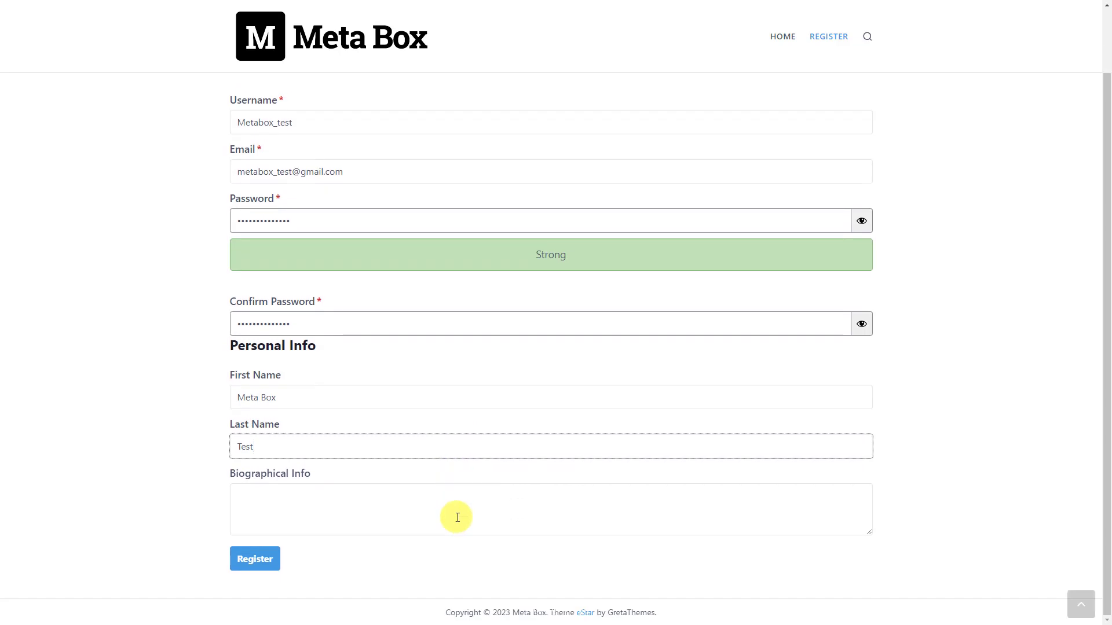
{"action": "left_click", "coordinate": [467, 513]}
{"action": "type", "text": "A WordPress Custom Fields Plugin"}
{"action": "left_click", "coordinate": [255, 560]}
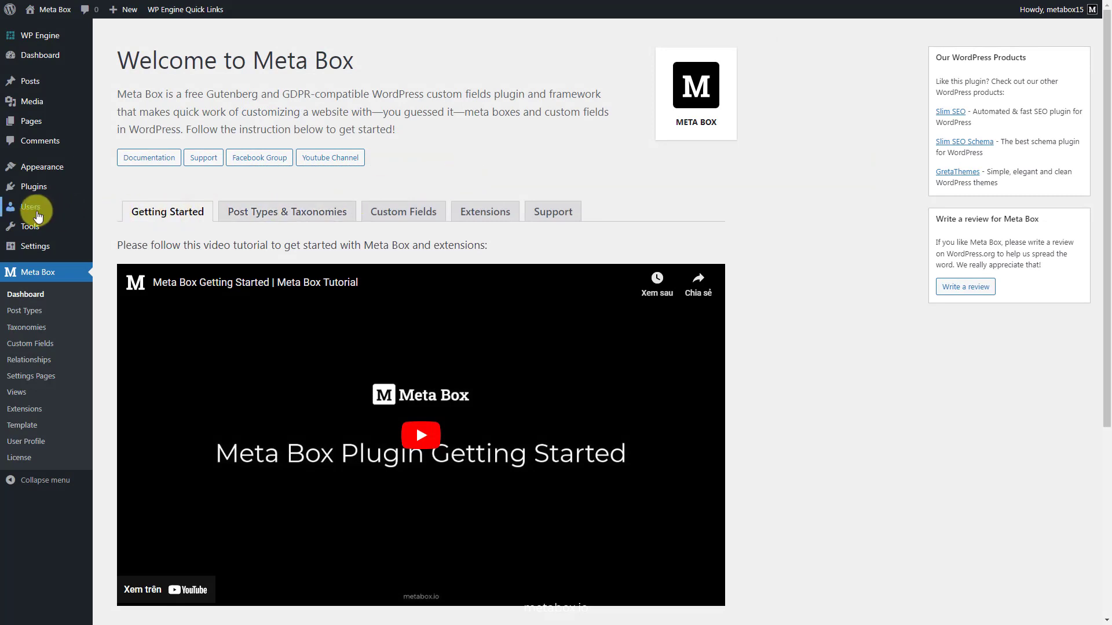
{"action": "left_click", "coordinate": [111, 213]}
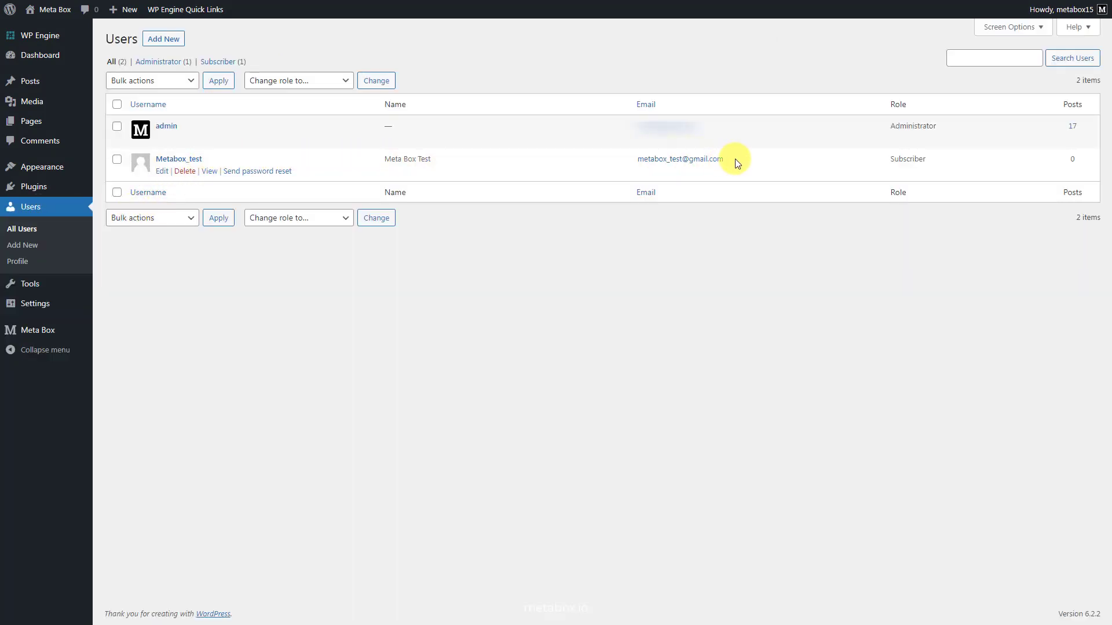
{"action": "left_click", "coordinate": [191, 162]}
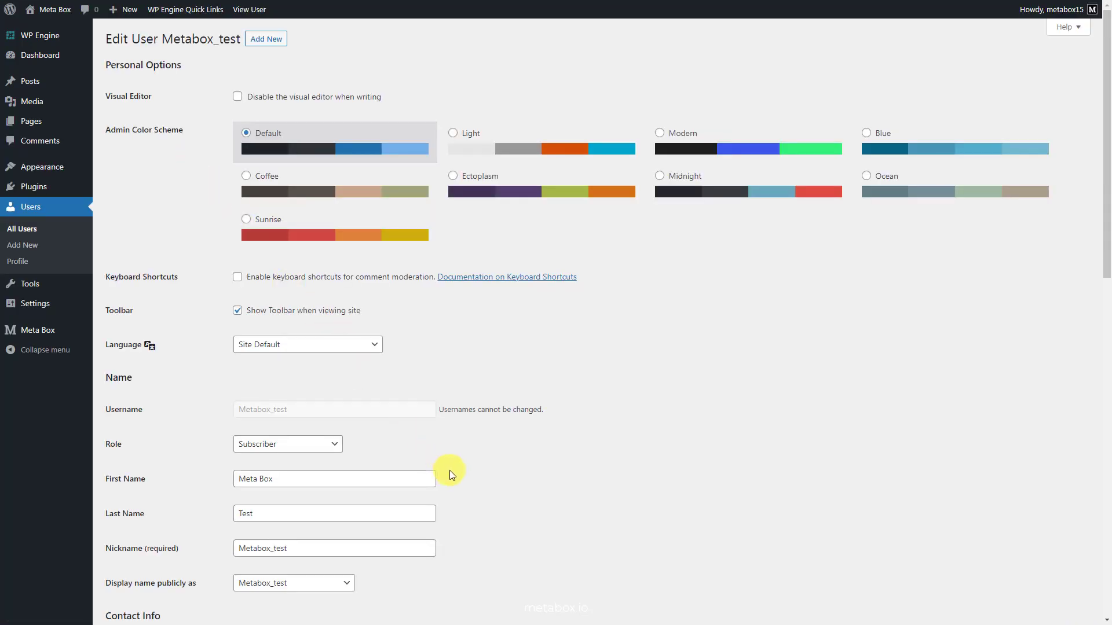
{"action": "scroll", "coordinate": [446, 517], "scroll_direction": "down", "scroll_amount": 5}
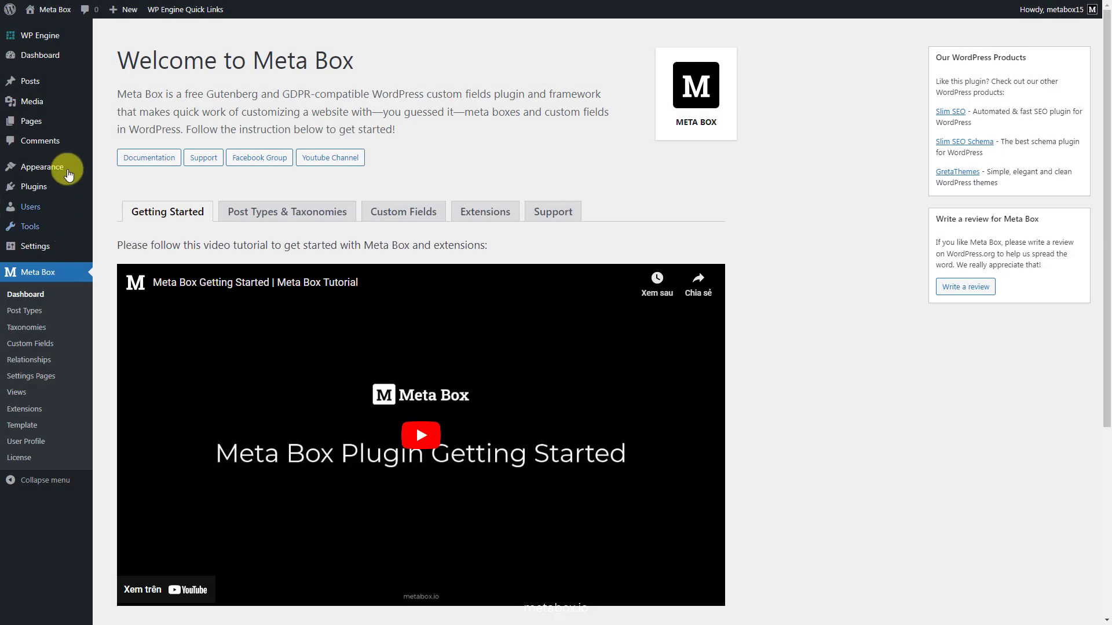
- Create and publish a 'Login' page containing the Login Form block
{"action": "mouse_move", "coordinate": [62, 127]}
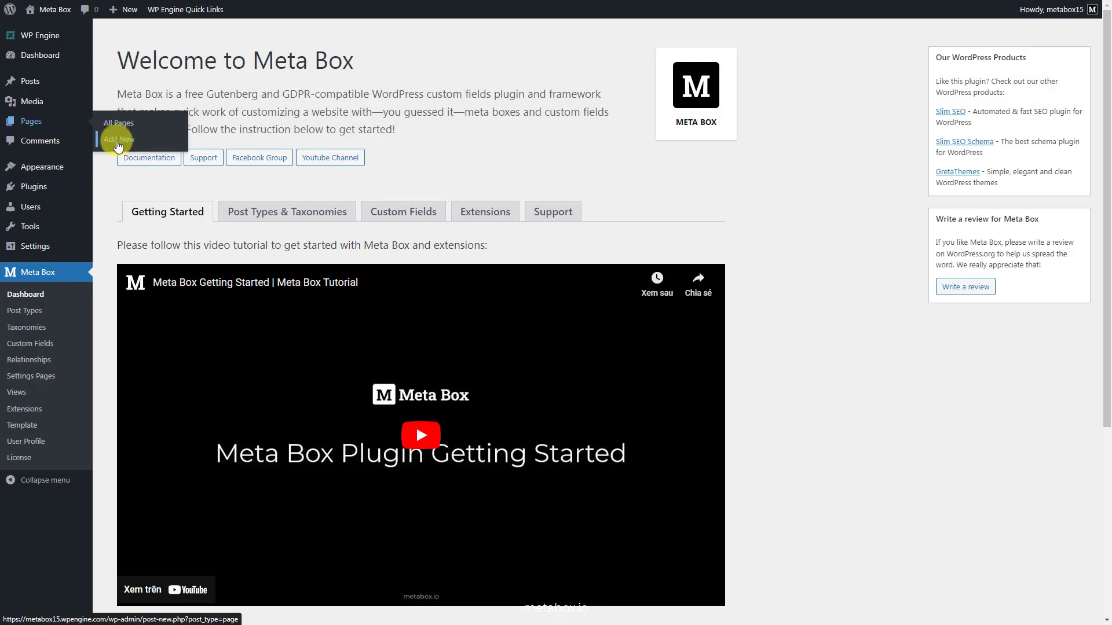
{"action": "left_click", "coordinate": [117, 141]}
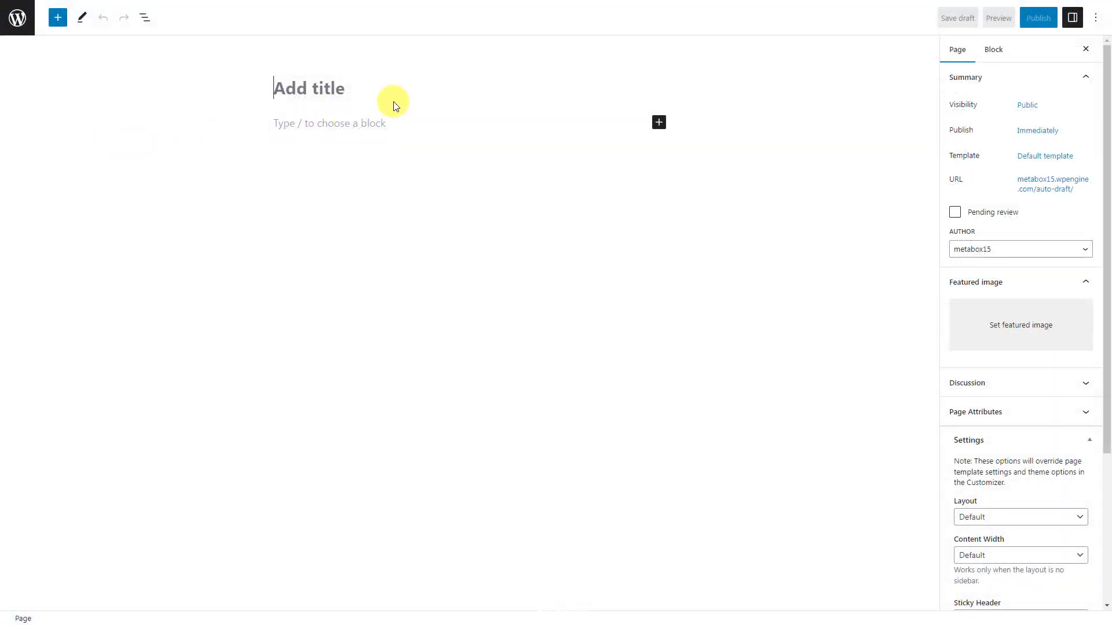
{"action": "type", "text": "Login"}
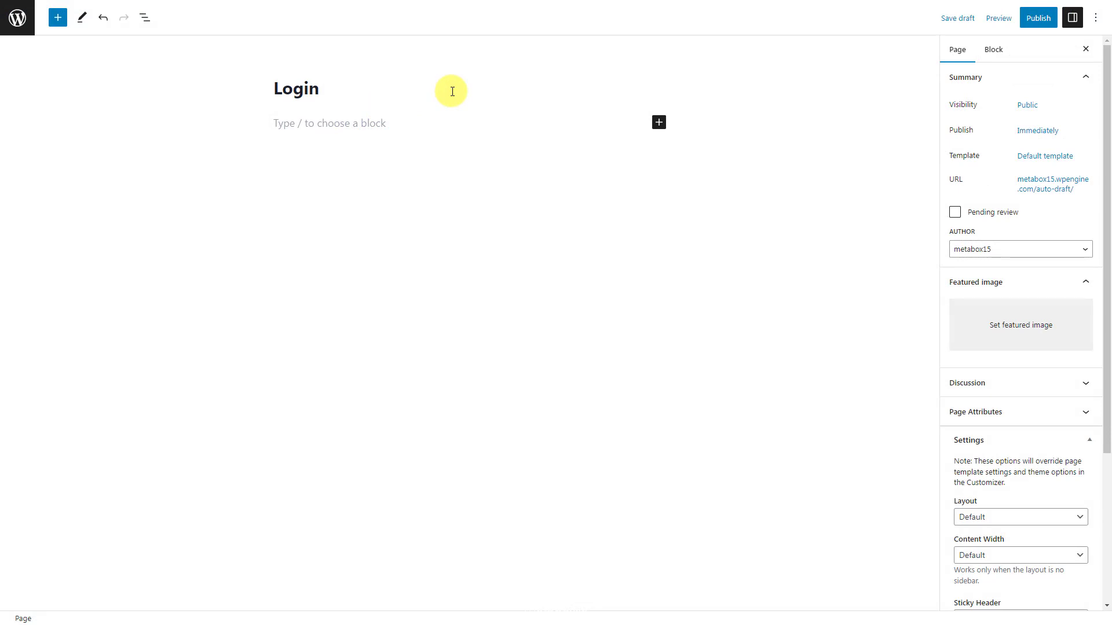
{"action": "left_click", "coordinate": [659, 122]}
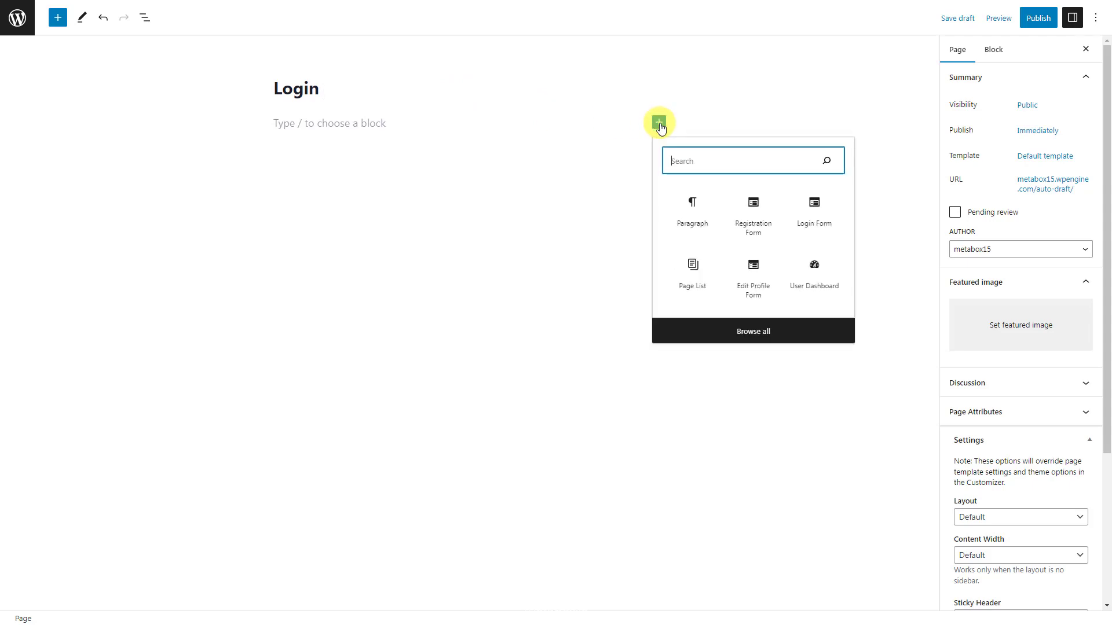
{"action": "type", "text": "login"}
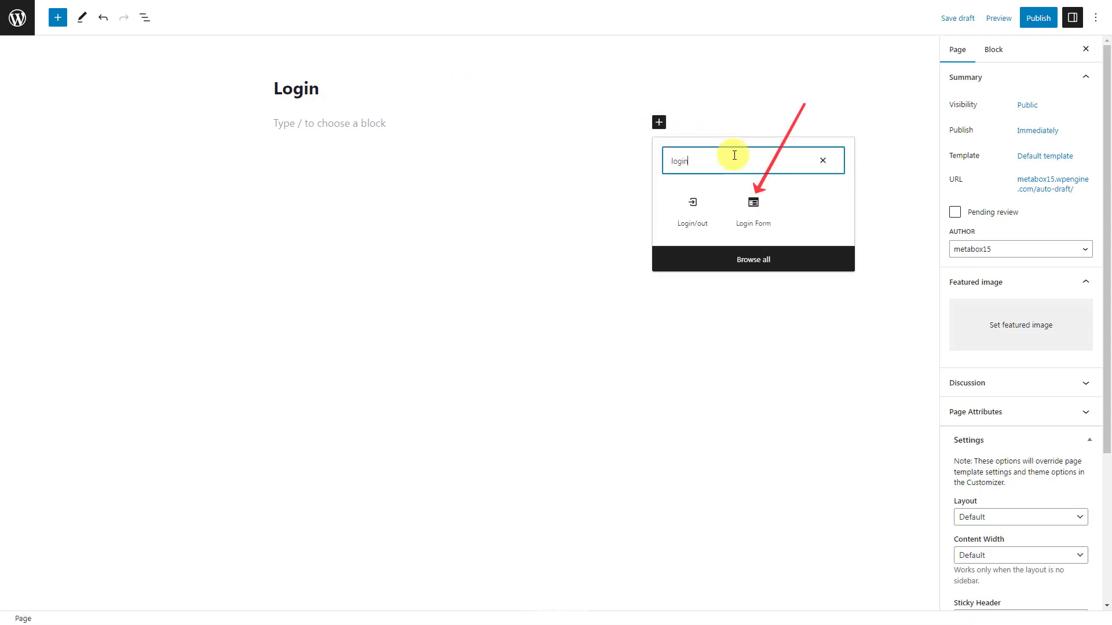
{"action": "left_click", "coordinate": [752, 208]}
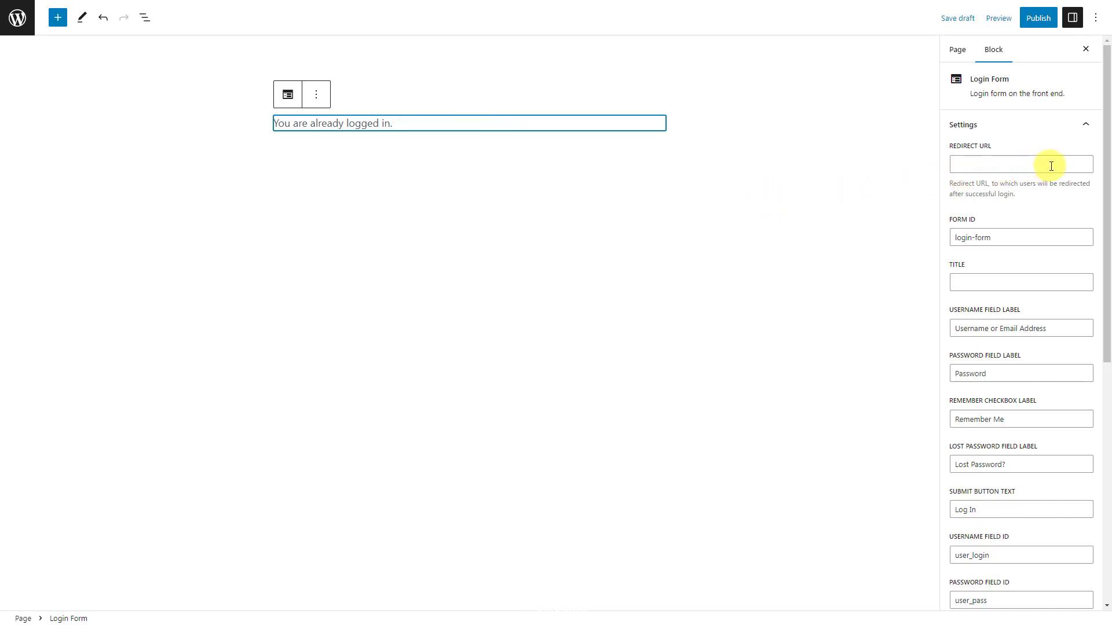
{"action": "left_click", "coordinate": [1038, 18]}
{"action": "left_click", "coordinate": [1000, 23]}
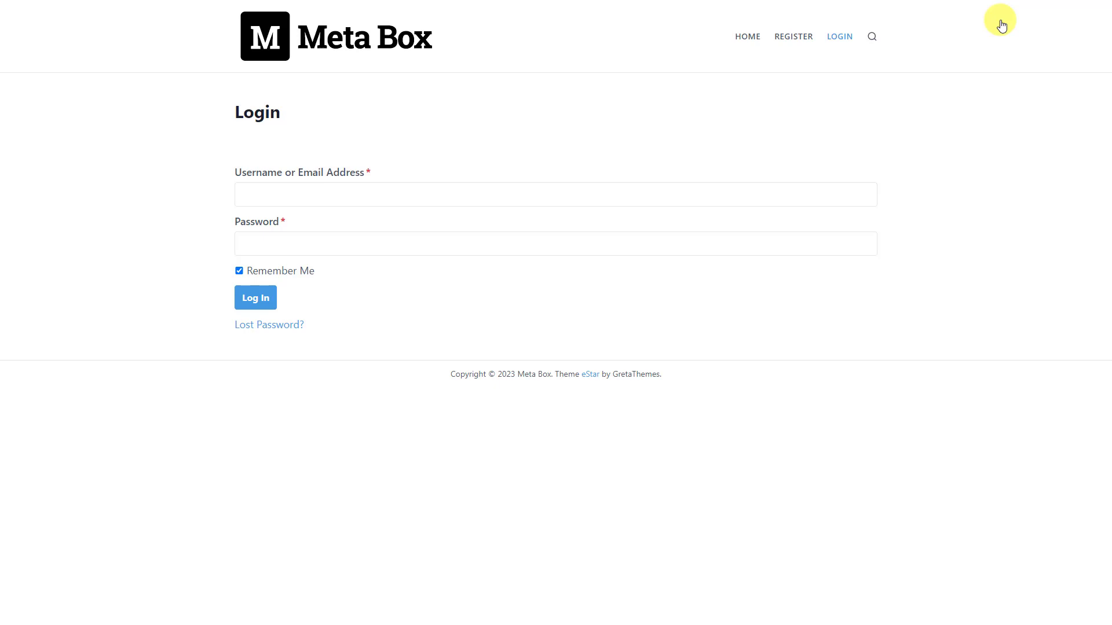
- Sign in on the front-end Login form with the test account's username and password
{"action": "left_click", "coordinate": [481, 190]}
{"action": "type", "text": "Metabox_test"}
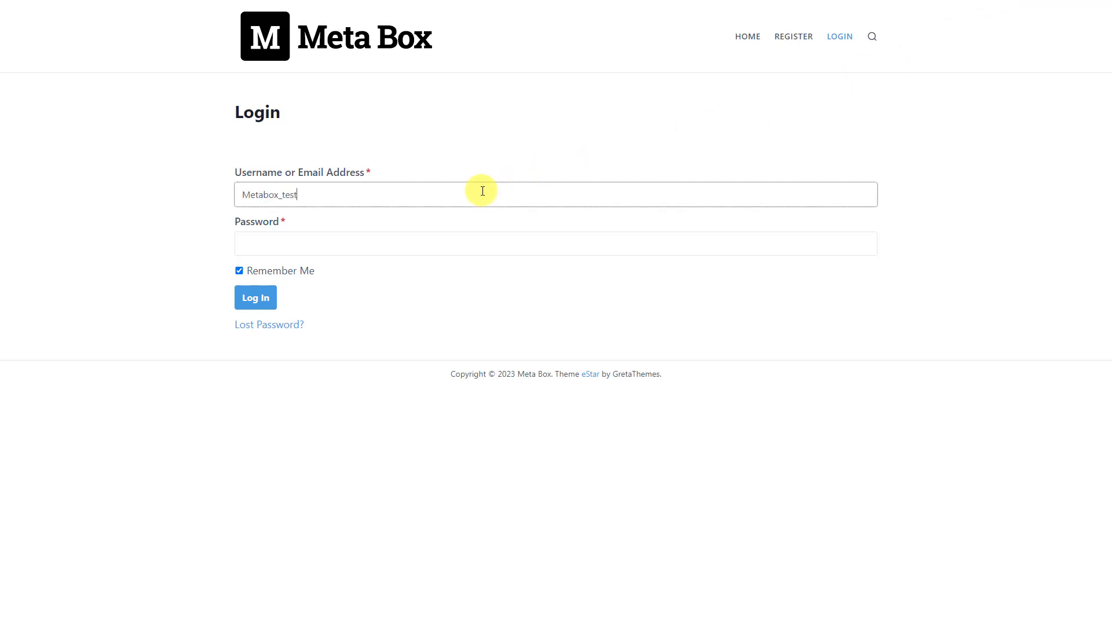
{"action": "left_click", "coordinate": [475, 244]}
{"action": "type", "text": "********"}
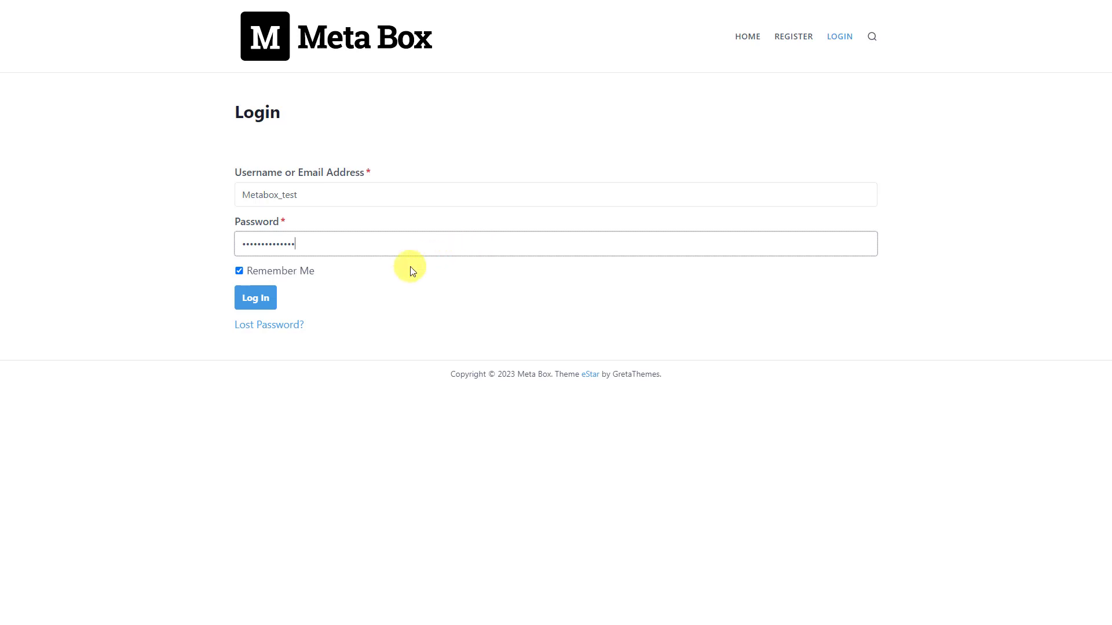
{"action": "left_click", "coordinate": [271, 304]}
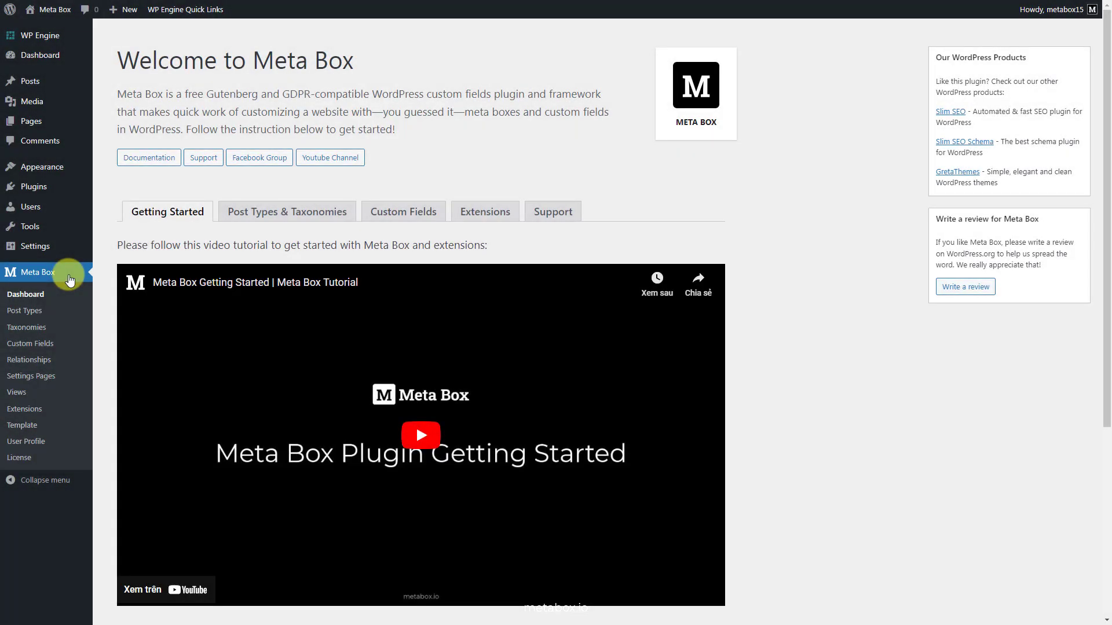
- Create a new page titled 'Change Password' and insert an Edit Profile Form block
{"action": "mouse_move", "coordinate": [50, 124]}
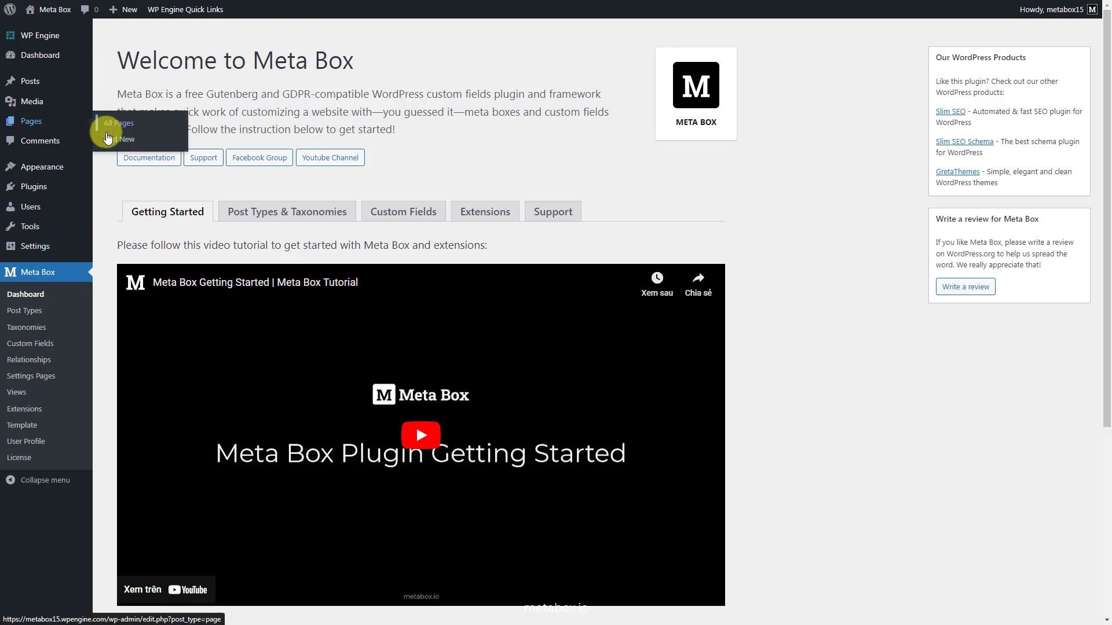
{"action": "left_click", "coordinate": [108, 137]}
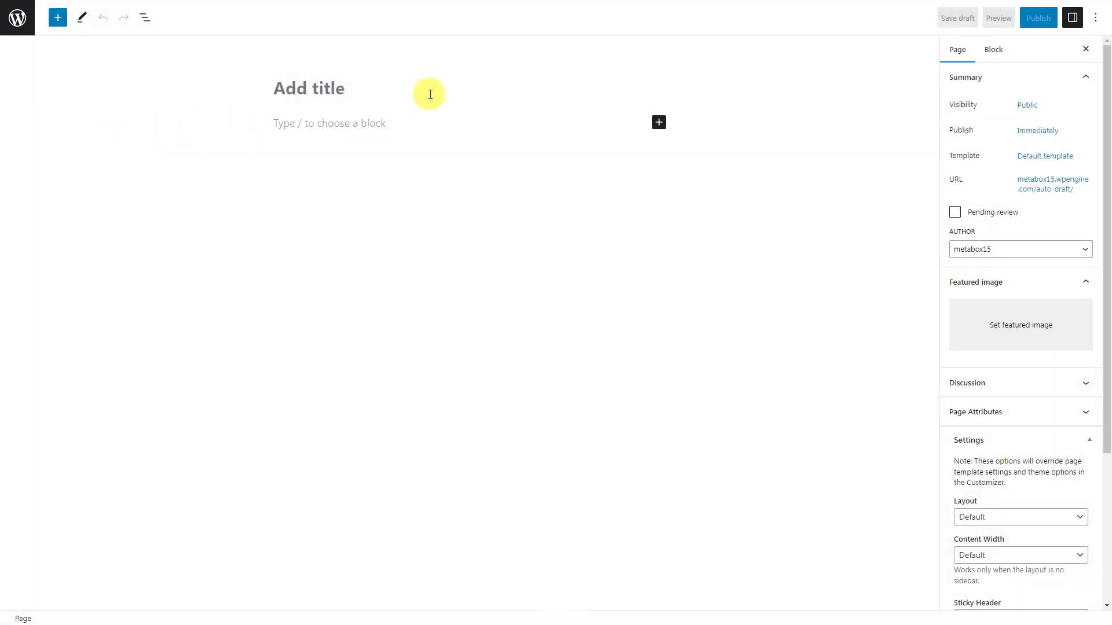
{"action": "type", "text": "Change Password"}
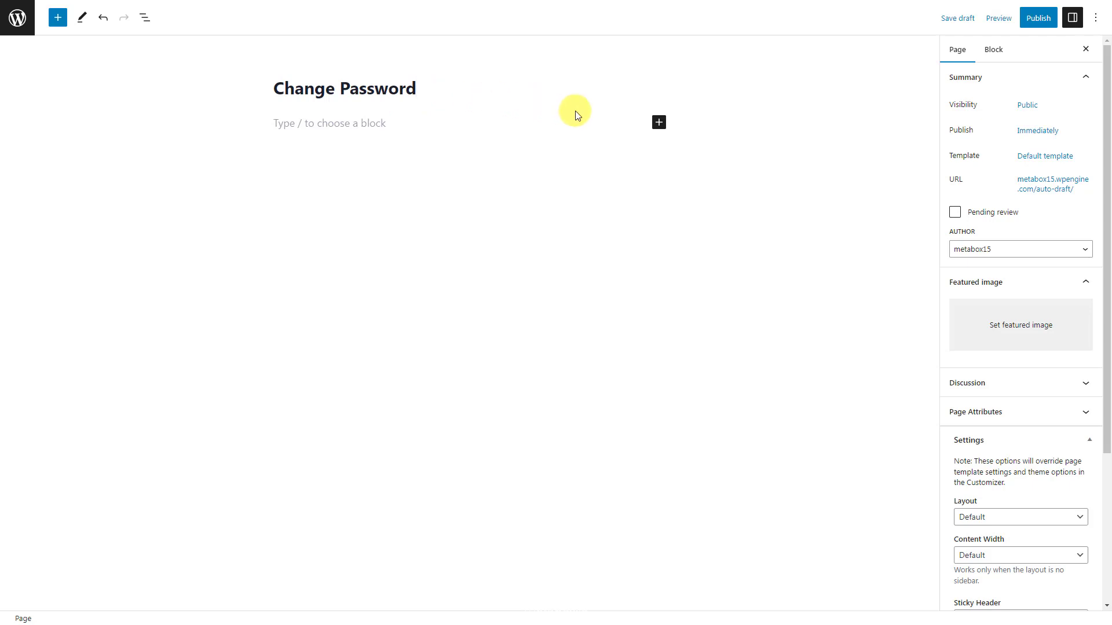
{"action": "left_click", "coordinate": [658, 122]}
{"action": "type", "text": "edi"}
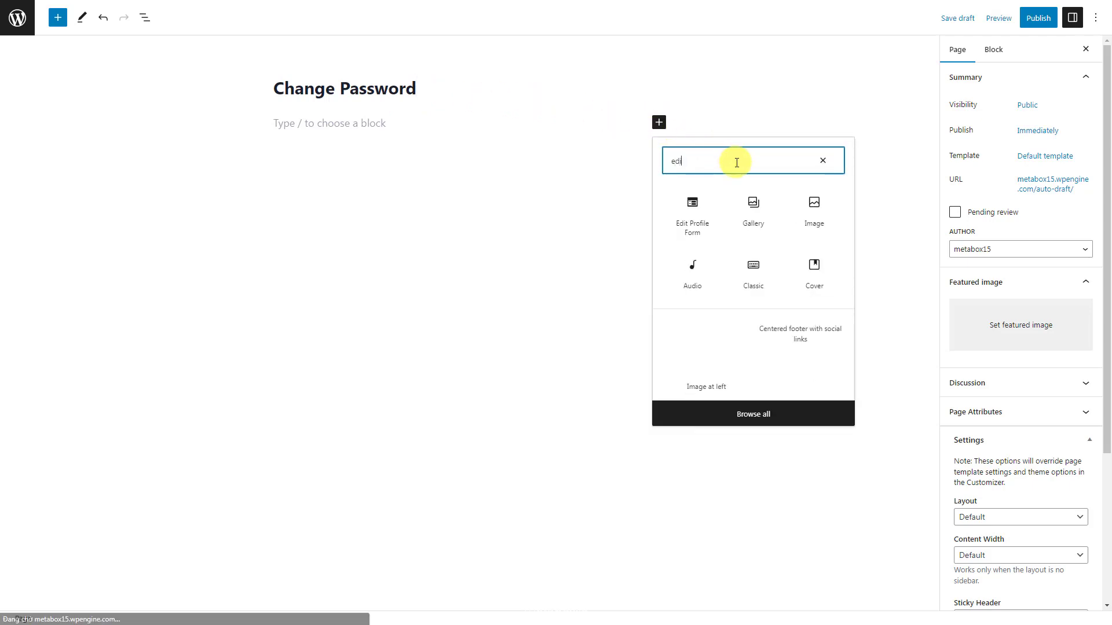
{"action": "type", "text": "t"}
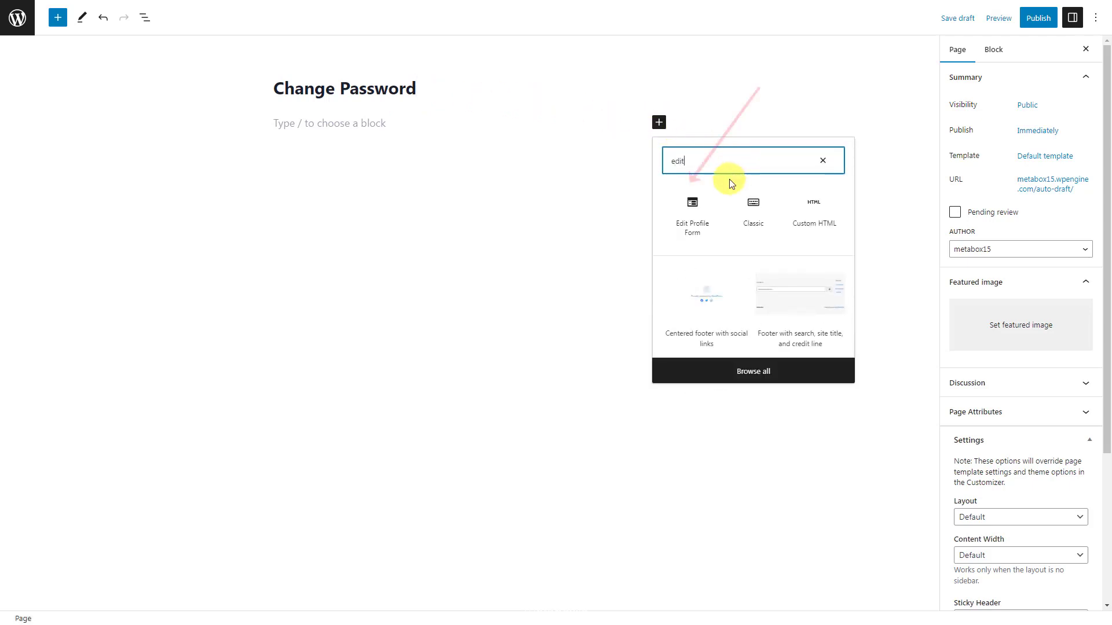
{"action": "left_click", "coordinate": [713, 209]}
- Set the form ID to rwmb-user-info and button text to 'Save Changes', then publish
{"action": "left_click", "coordinate": [1049, 165]}
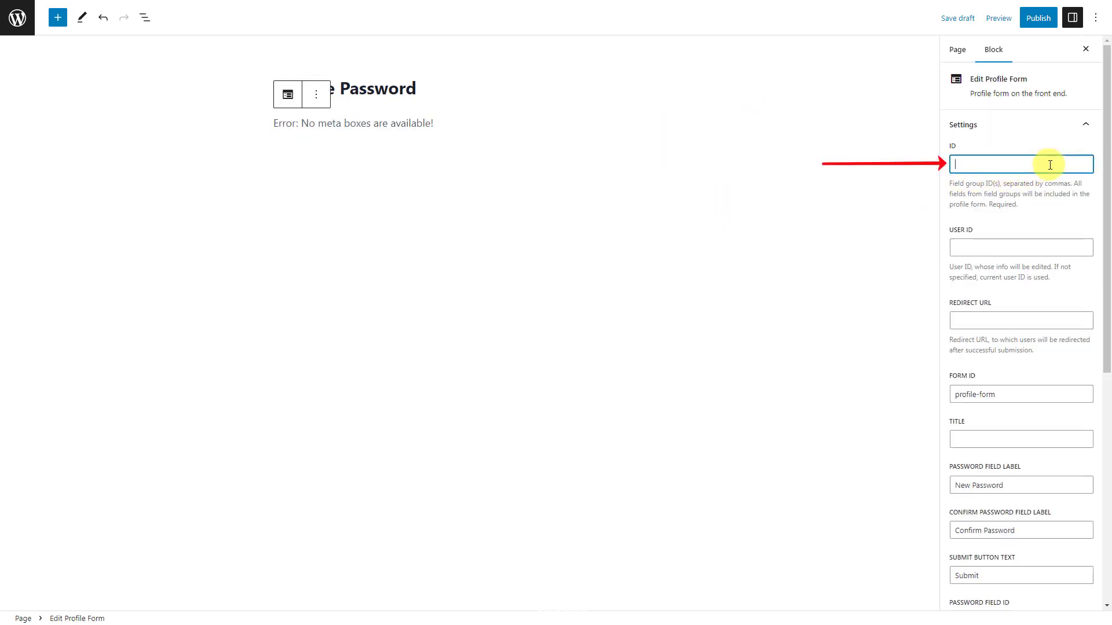
{"action": "key", "text": "ctrl+v"}
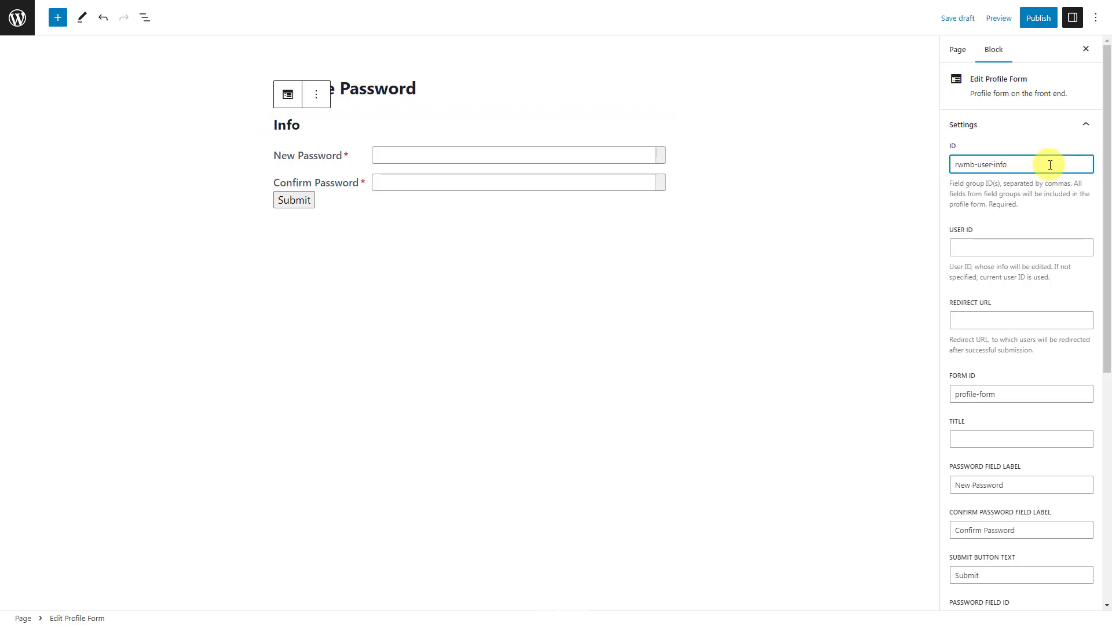
{"action": "scroll", "coordinate": [1050, 165], "scroll_direction": "down", "scroll_amount": 7}
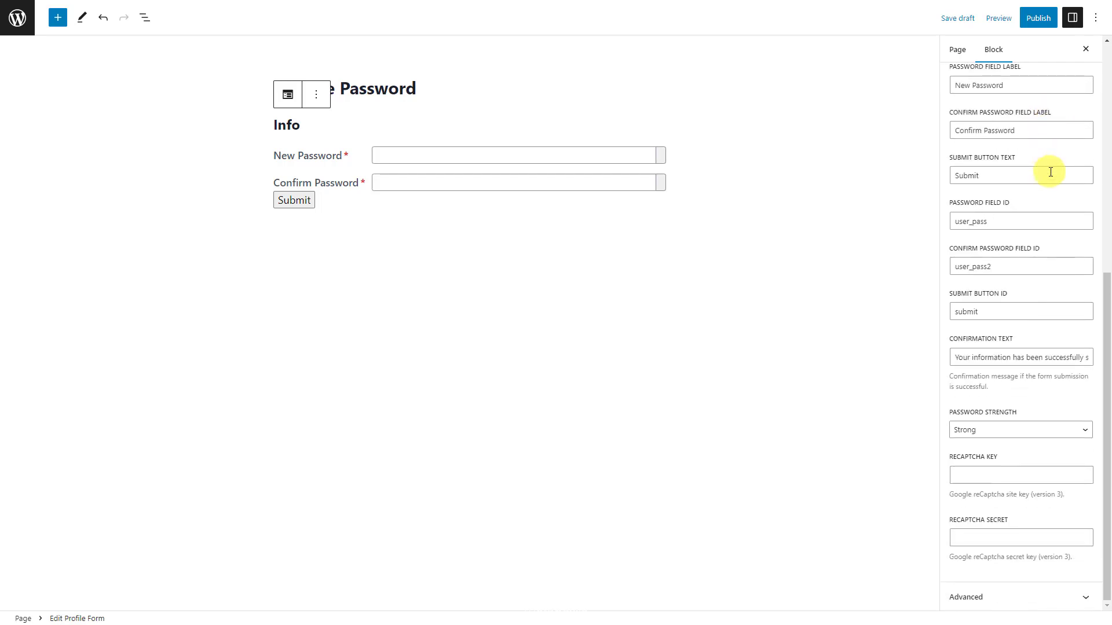
{"action": "double_click", "coordinate": [1067, 175]}
{"action": "type", "text": "Save Changes"}
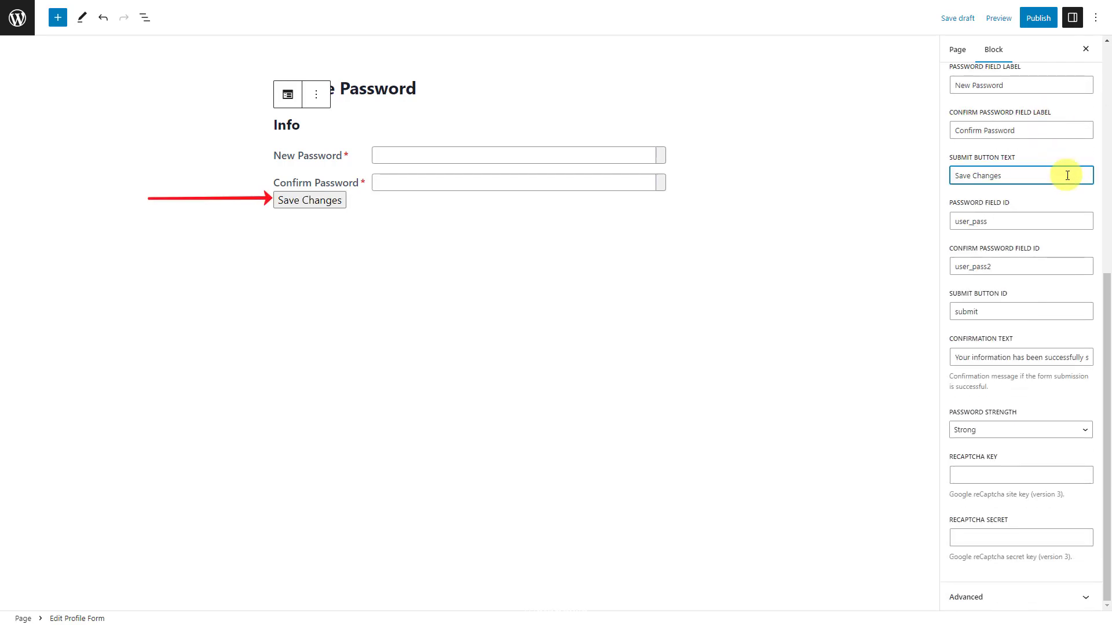
{"action": "left_click", "coordinate": [1045, 23]}
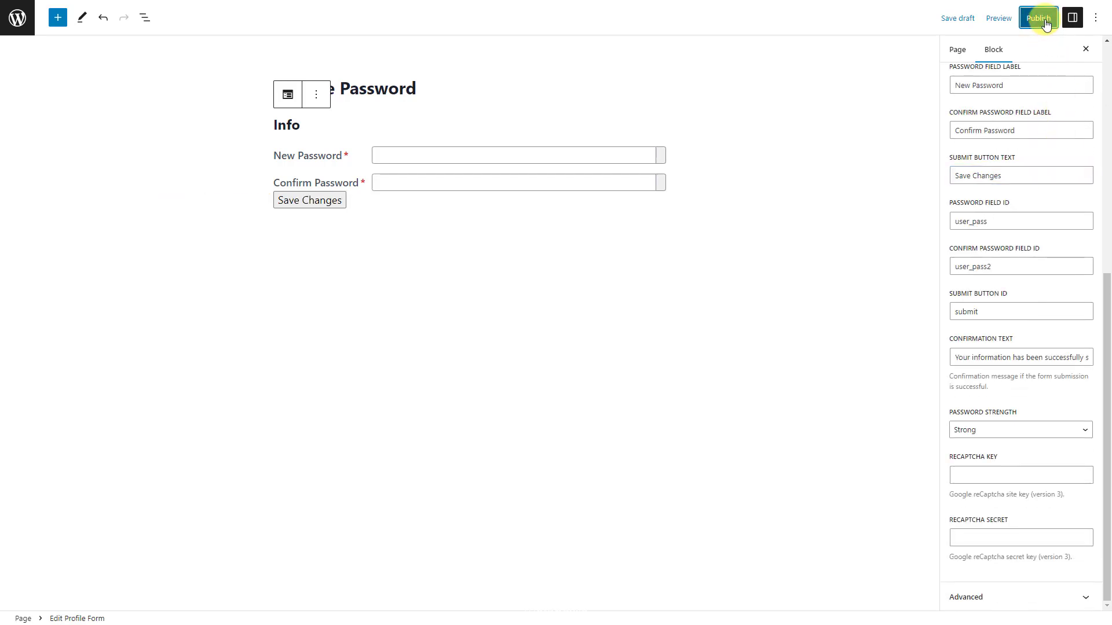
{"action": "left_click", "coordinate": [1002, 23]}
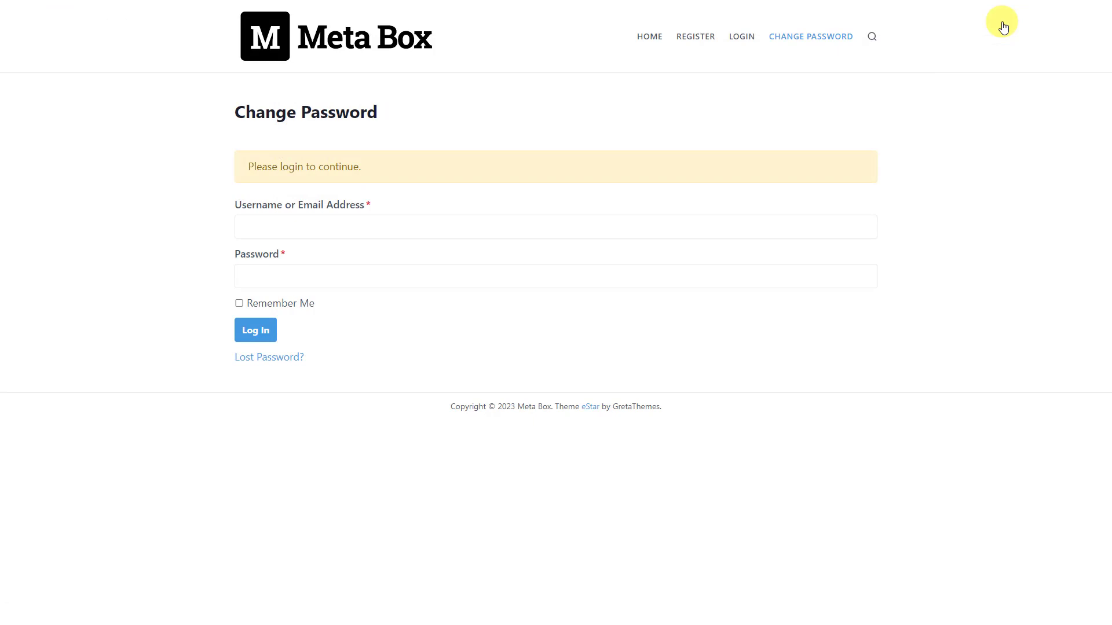
- Log in as the test user Metabox_test with Remember Me ticked
{"action": "left_click", "coordinate": [559, 227]}
{"action": "type", "text": "Metabo"}
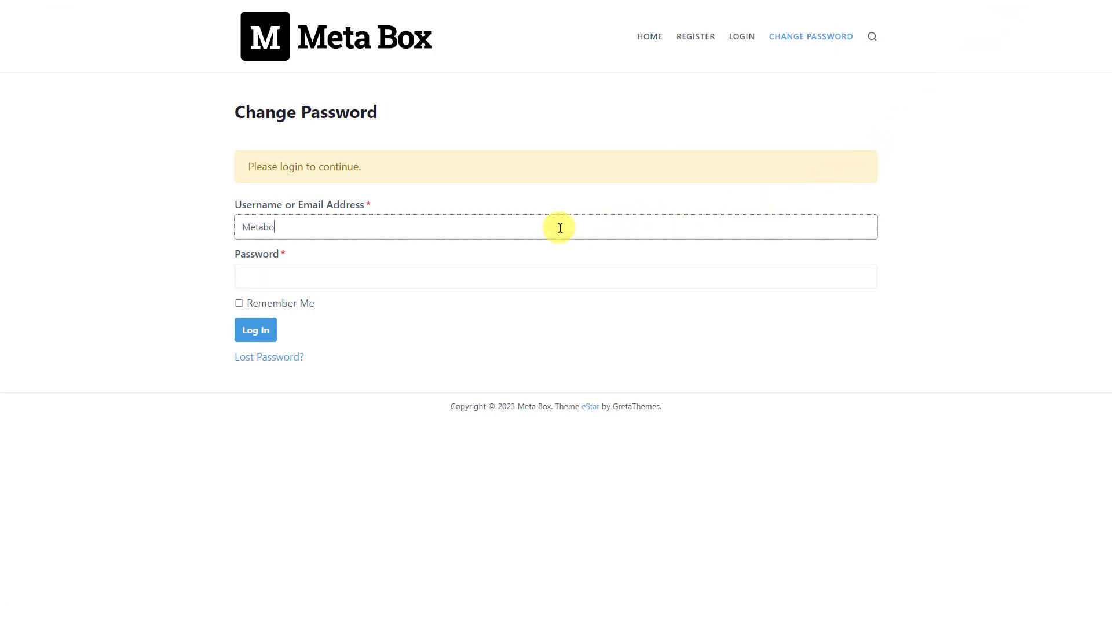
{"action": "type", "text": "x_test"}
{"action": "left_click", "coordinate": [519, 274]}
{"action": "type", "text": "••••••••••••••"}
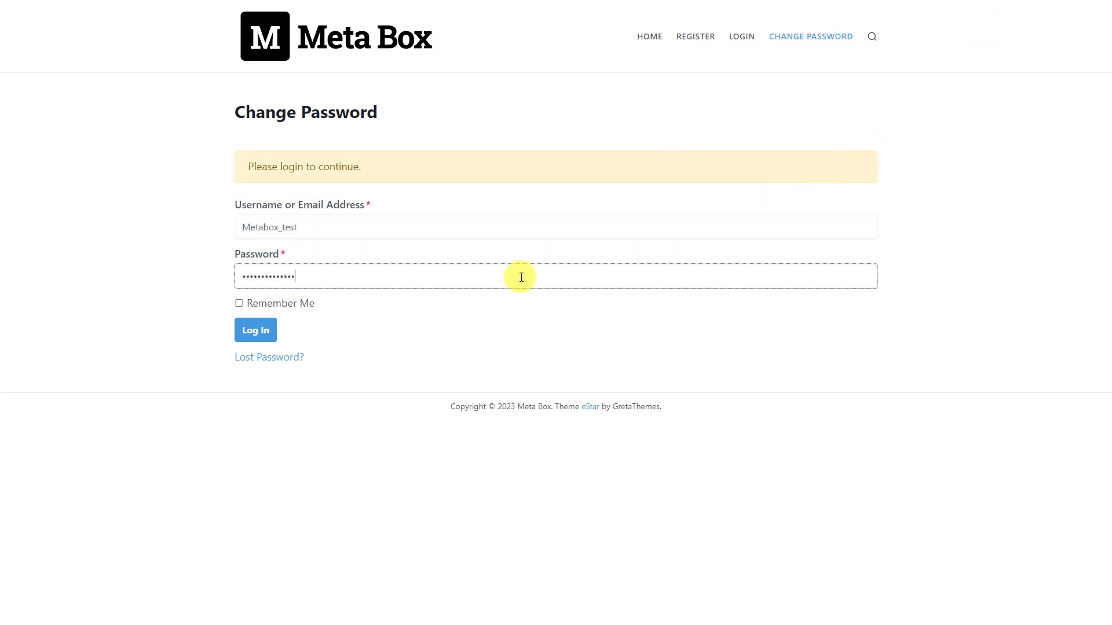
{"action": "left_click", "coordinate": [299, 305]}
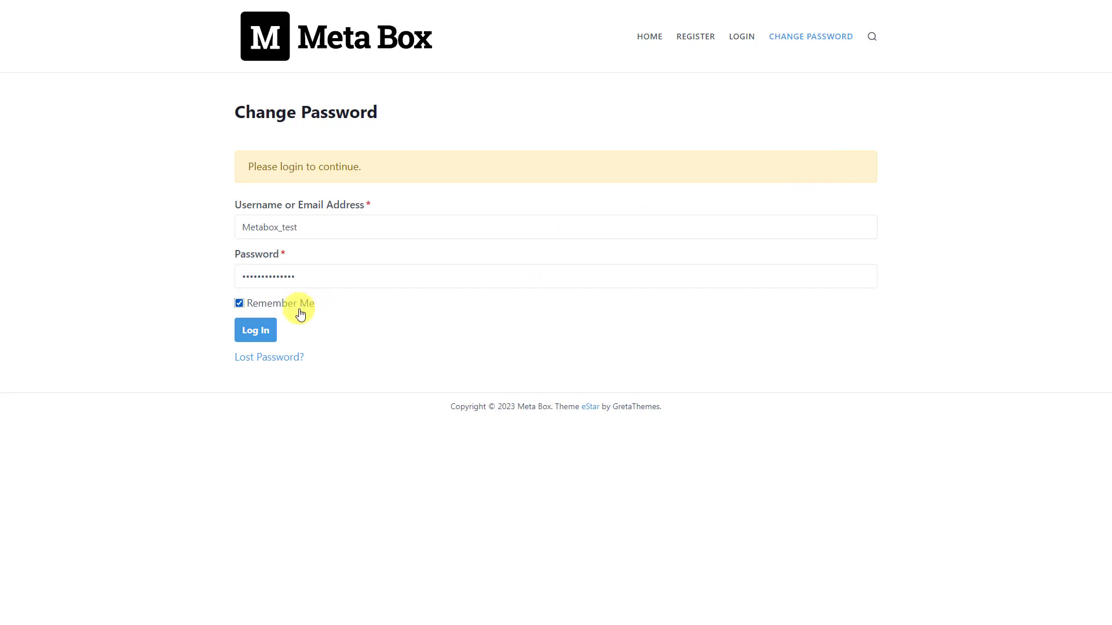
{"action": "left_click", "coordinate": [255, 330]}
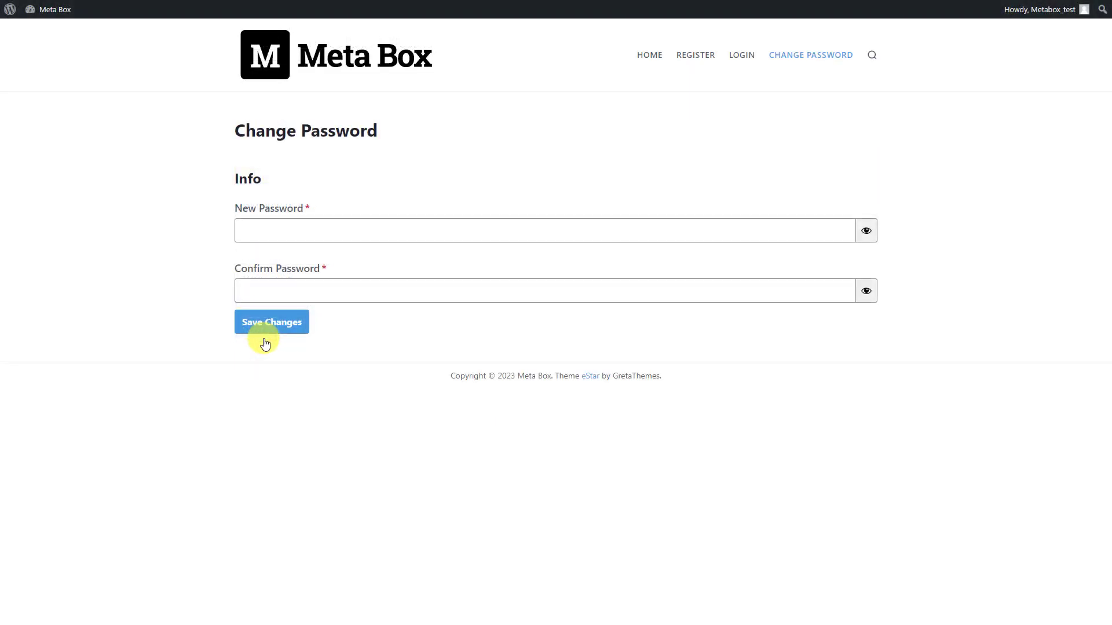
- Enter and confirm a new strong password, then save it with Save Changes
{"action": "left_click", "coordinate": [502, 229]}
{"action": "type", "text": "•••••••••••••"}
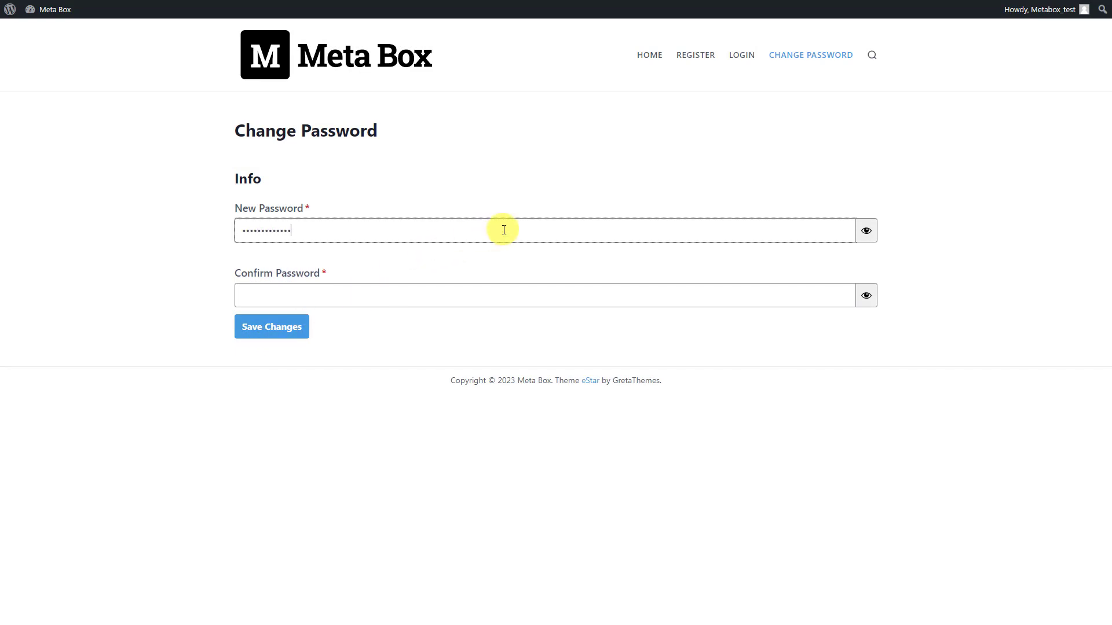
{"action": "left_click", "coordinate": [455, 293]}
{"action": "type", "text": "•••••••••••••"}
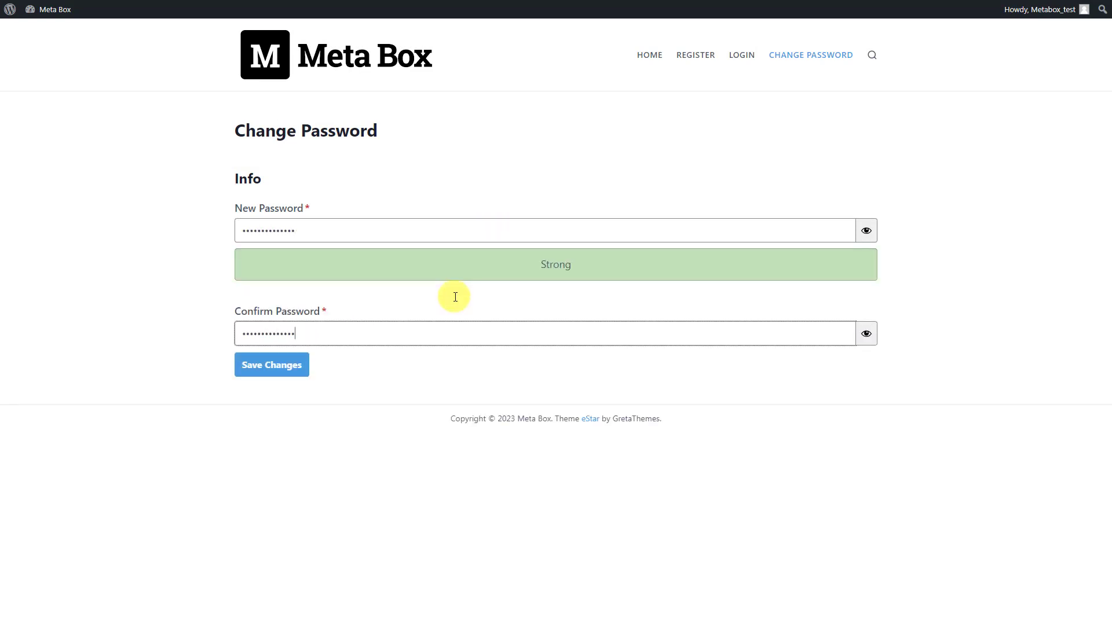
{"action": "left_click", "coordinate": [276, 374]}
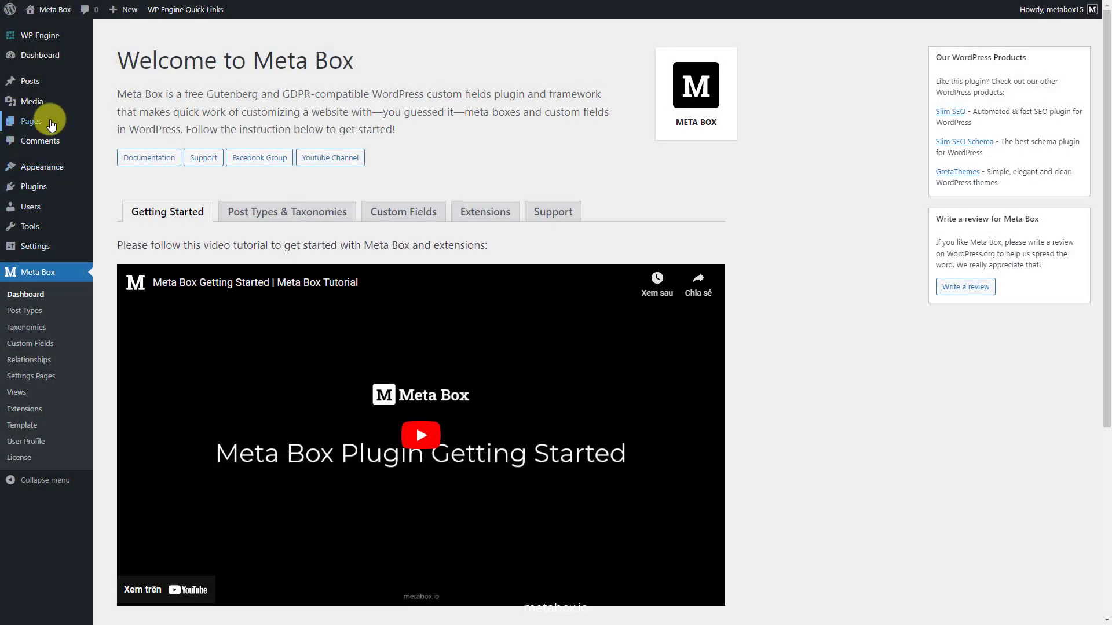
{"action": "mouse_move", "coordinate": [67, 123]}
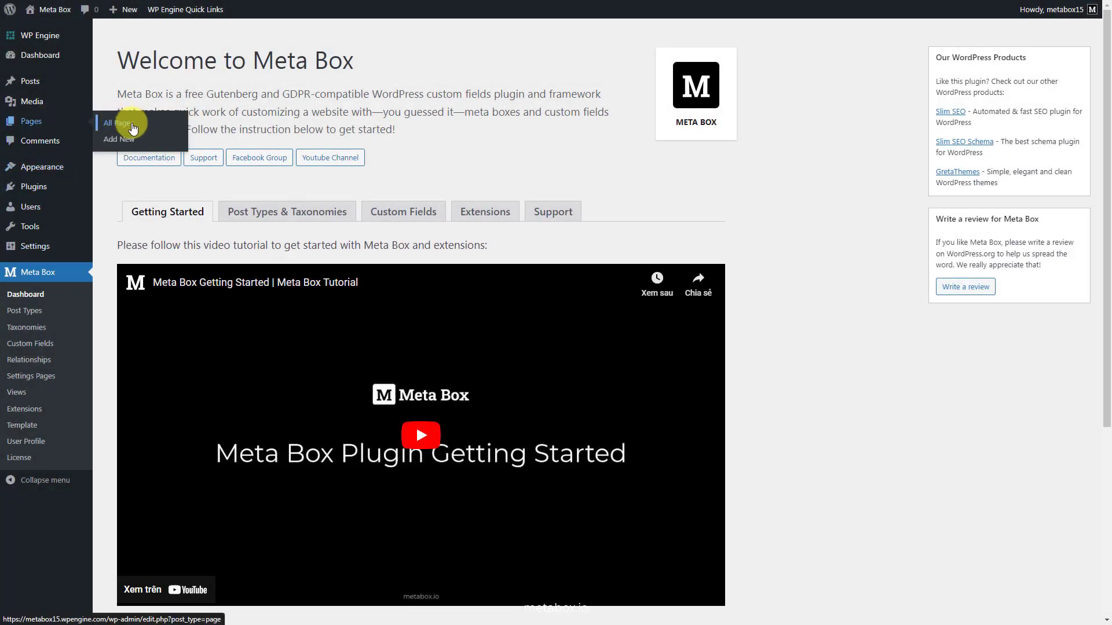
{"action": "left_click", "coordinate": [132, 140]}
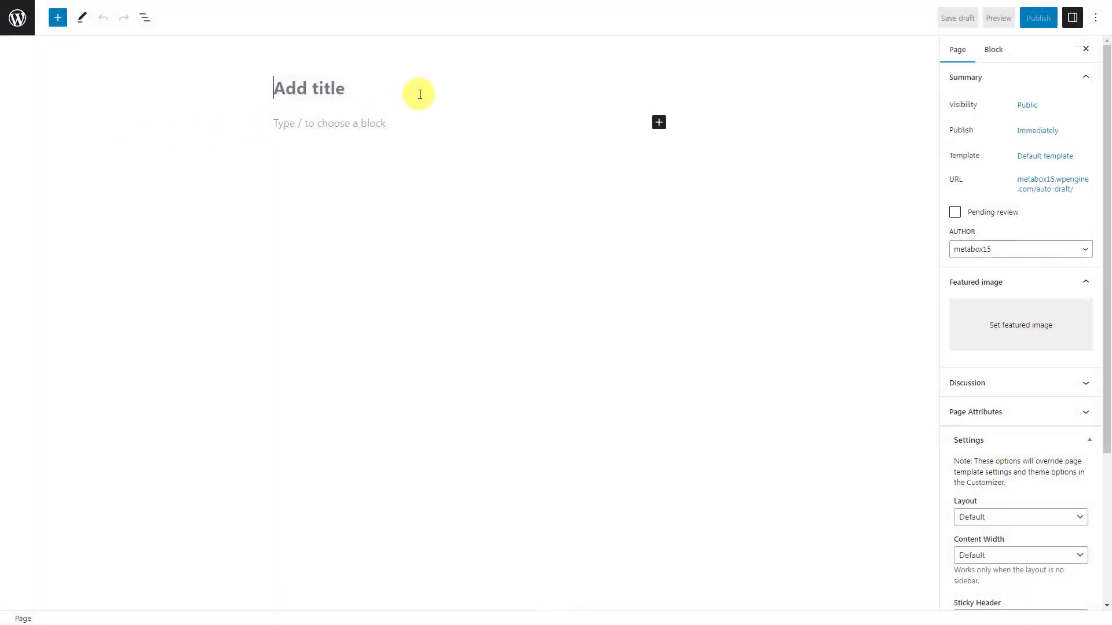
- Title the page 'User Profile' and add an Edit Profile Form block with ID user-profile-default-fields
{"action": "type", "text": "User Profile"}
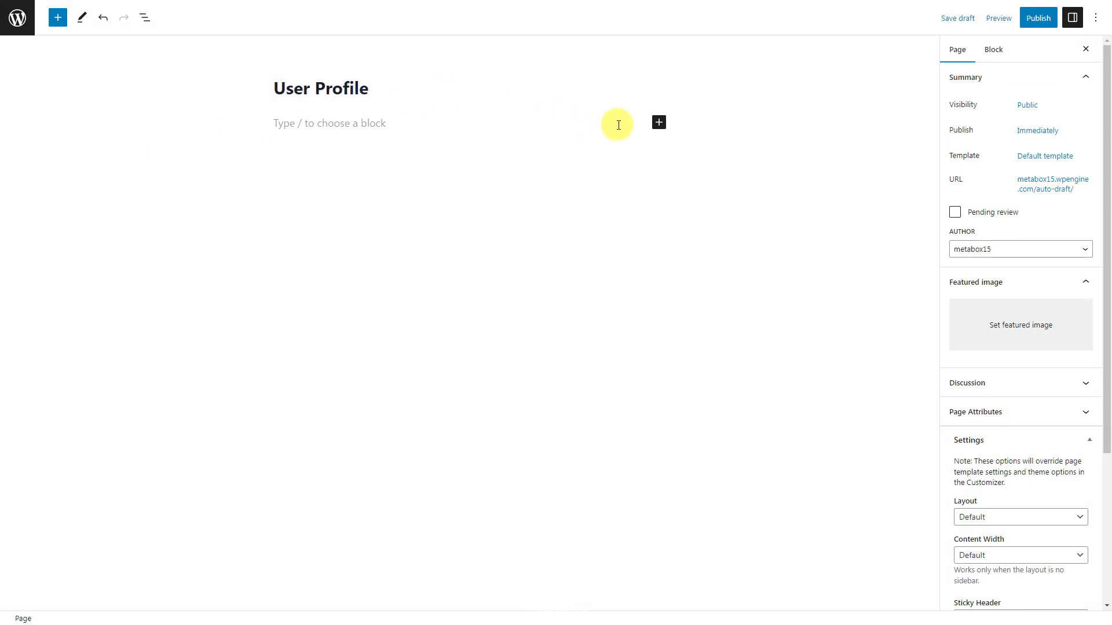
{"action": "left_click", "coordinate": [659, 122]}
{"action": "type", "text": "profile"}
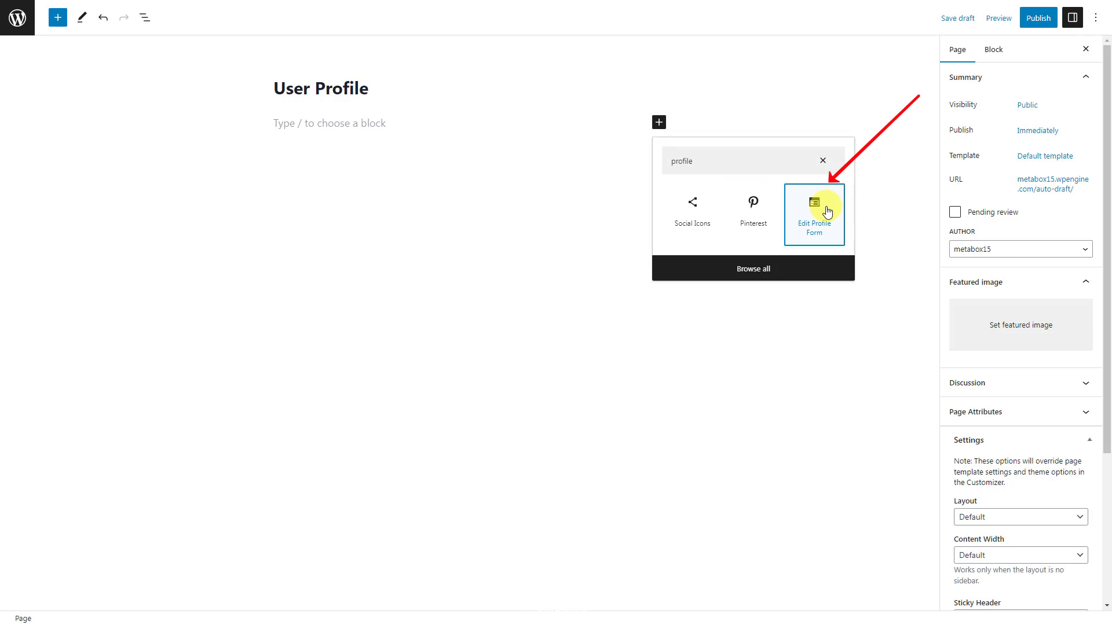
{"action": "left_click", "coordinate": [827, 210]}
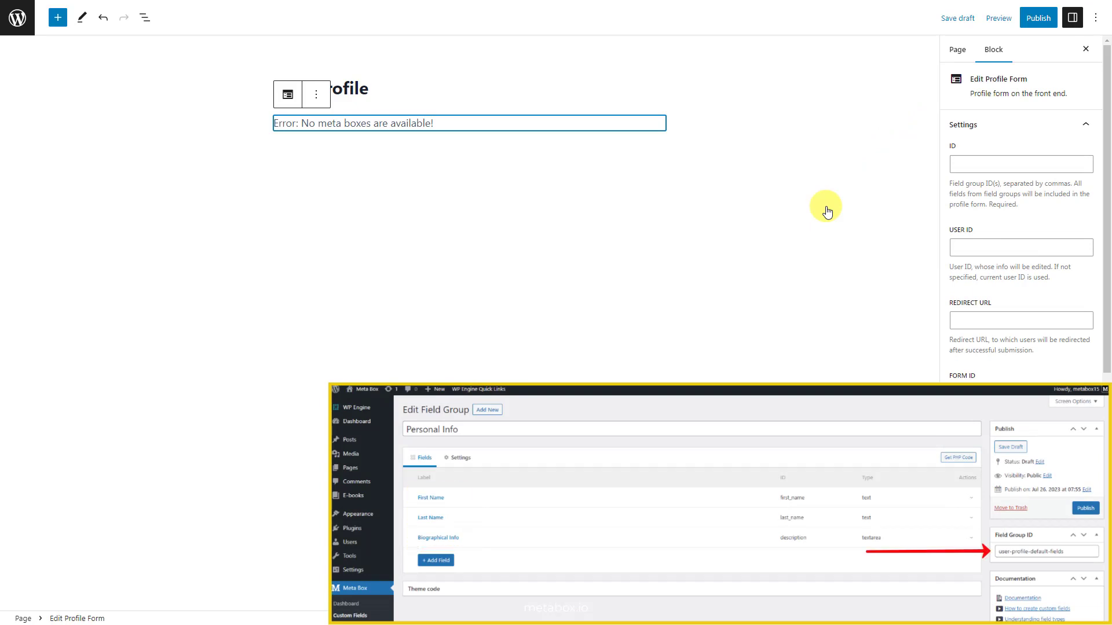
{"action": "left_click", "coordinate": [1051, 166]}
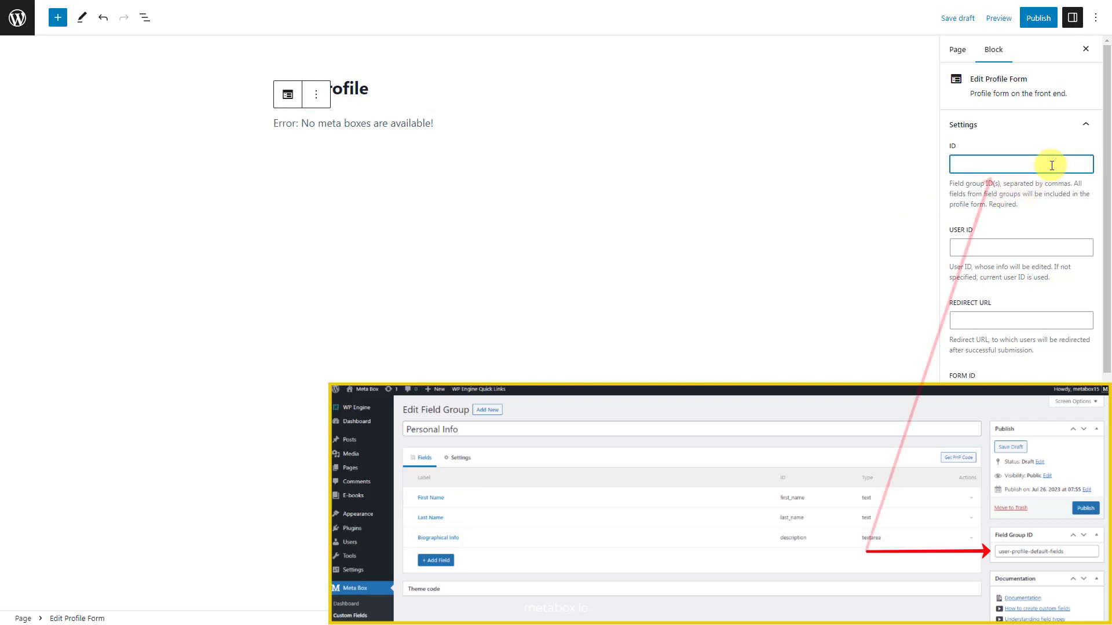
{"action": "type", "text": "user-profile-default-fields"}
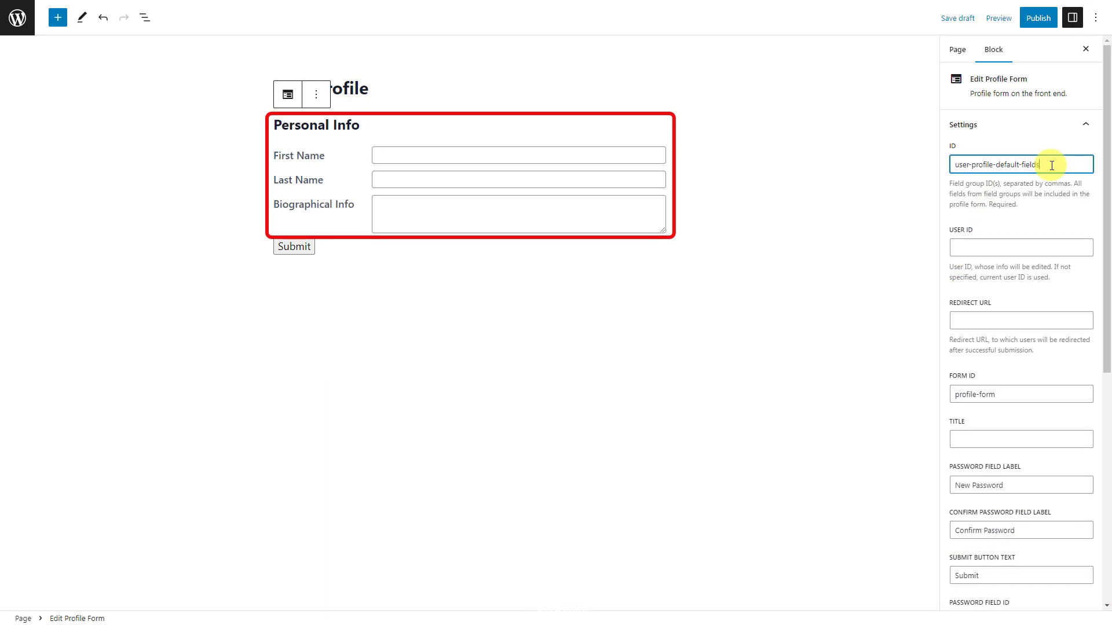
{"action": "left_click", "coordinate": [1038, 18]}
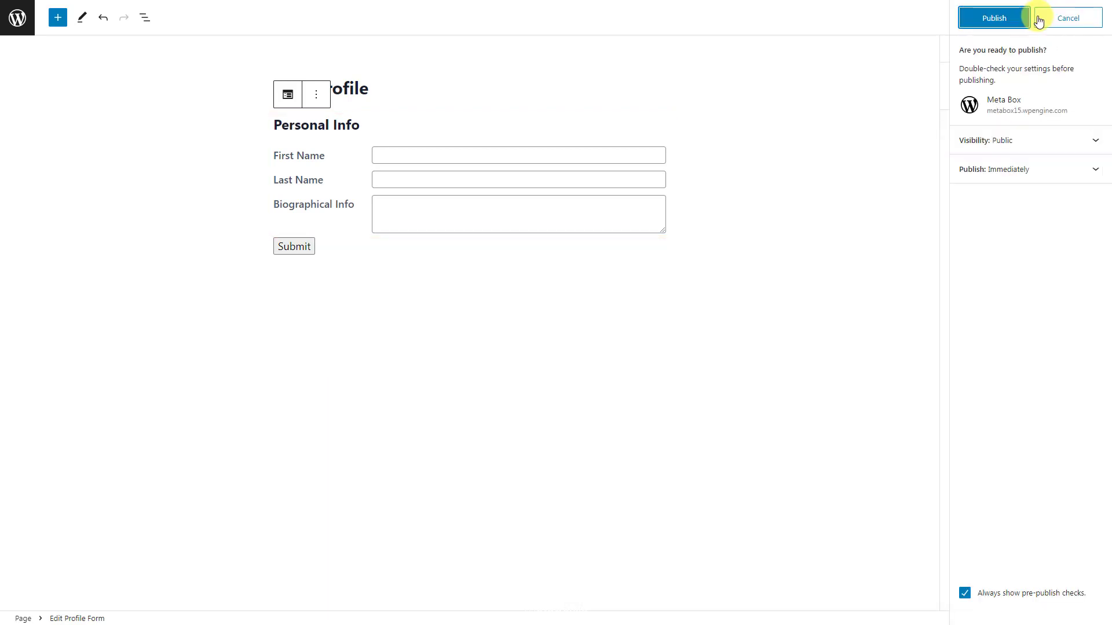
- Publish the User Profile page and check its Last Name and Biographical Info values
{"action": "left_click", "coordinate": [995, 19]}
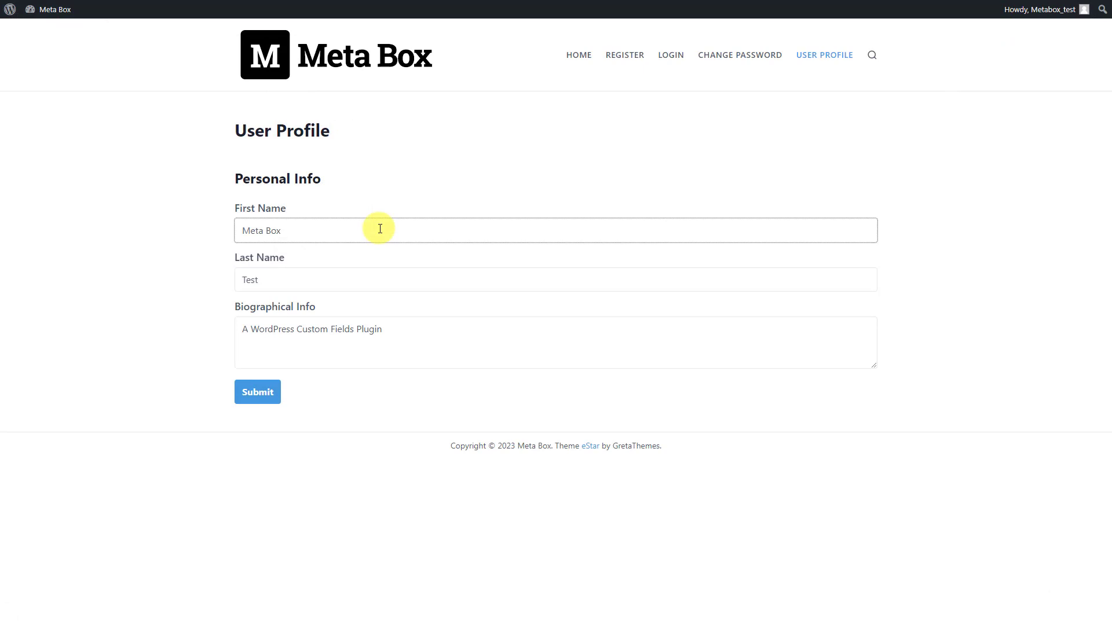
{"action": "left_click", "coordinate": [360, 280]}
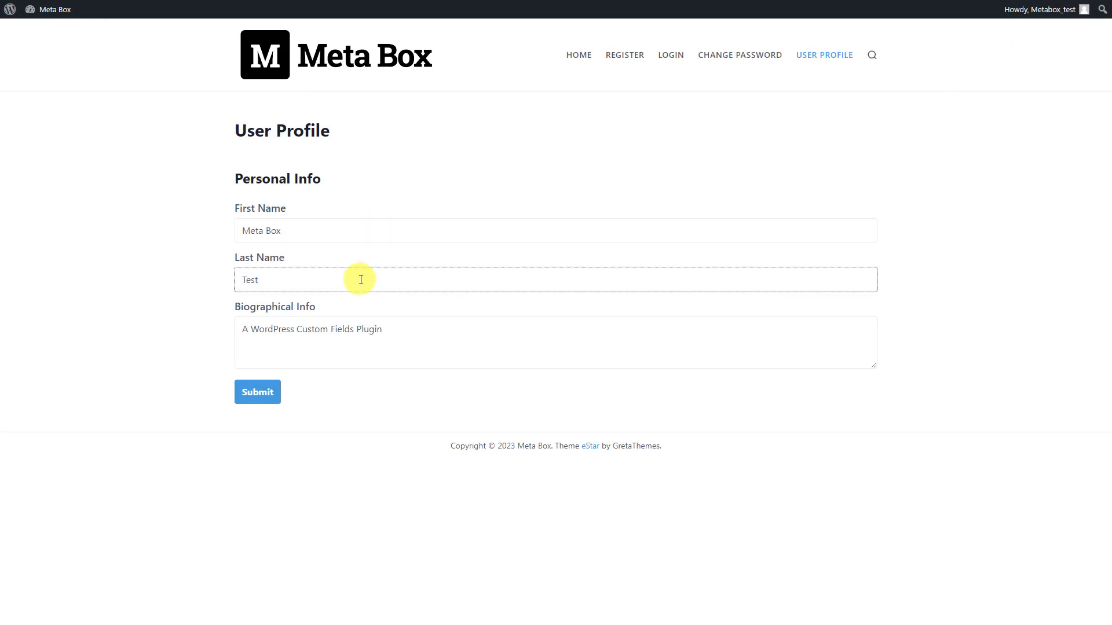
{"action": "left_click", "coordinate": [422, 332]}
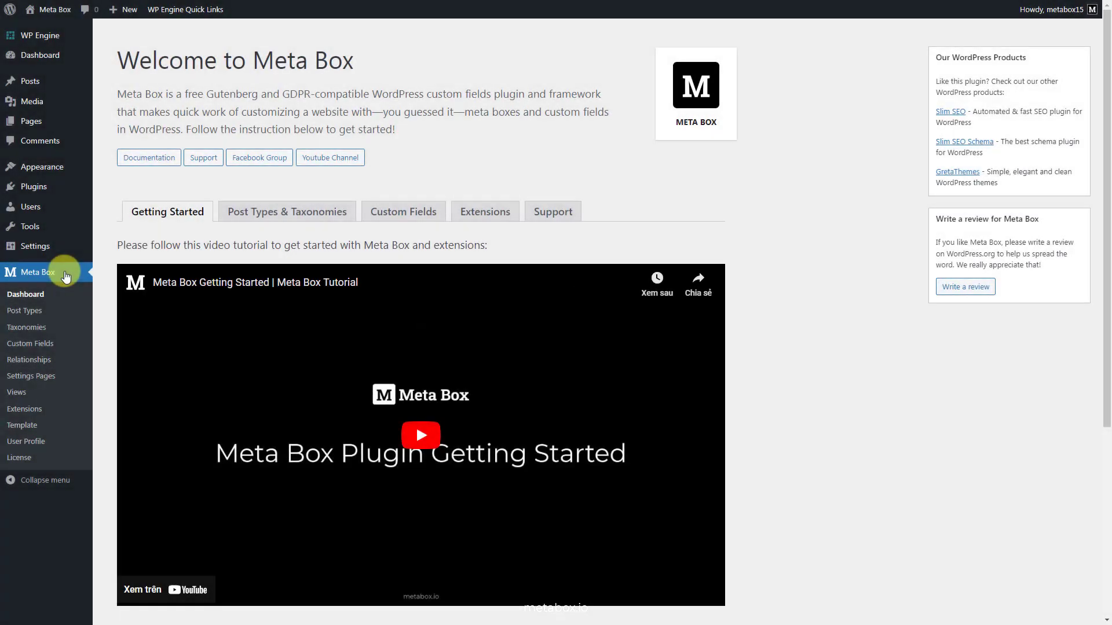
- Start a new custom field group titled 'Additional Info'
{"action": "left_click", "coordinate": [38, 346]}
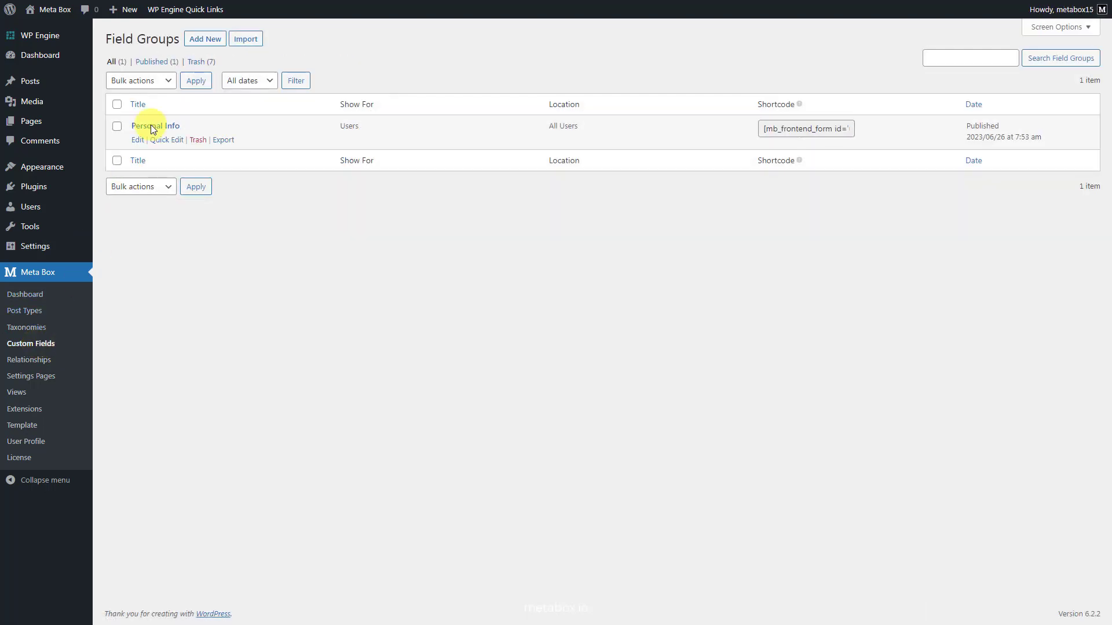
{"action": "left_click", "coordinate": [206, 40]}
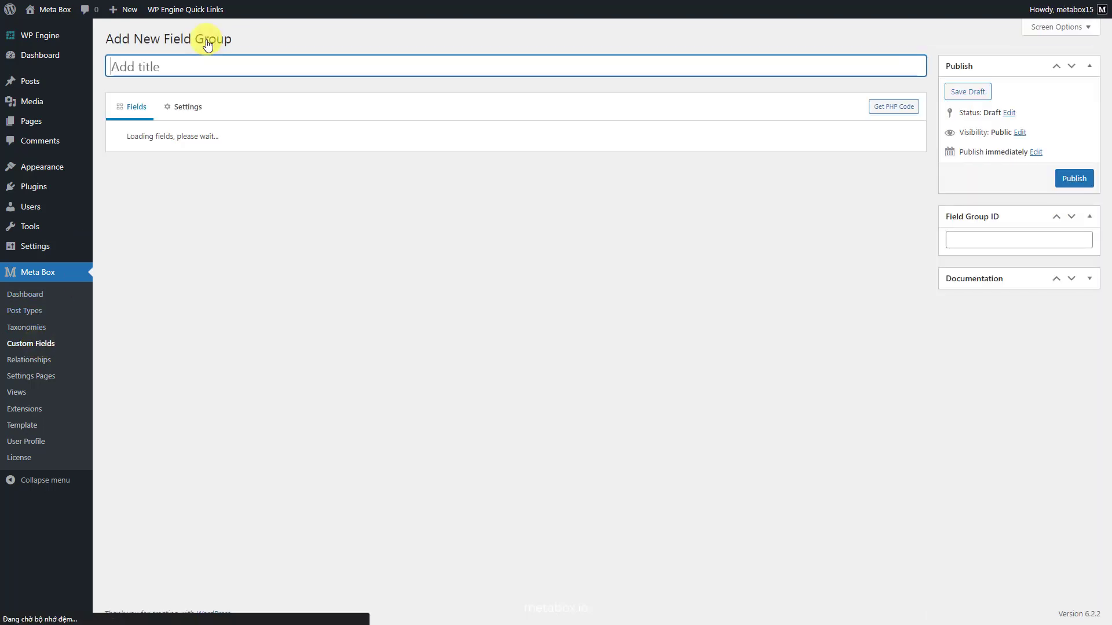
{"action": "left_click", "coordinate": [276, 66]}
{"action": "type", "text": "Additional Info"}
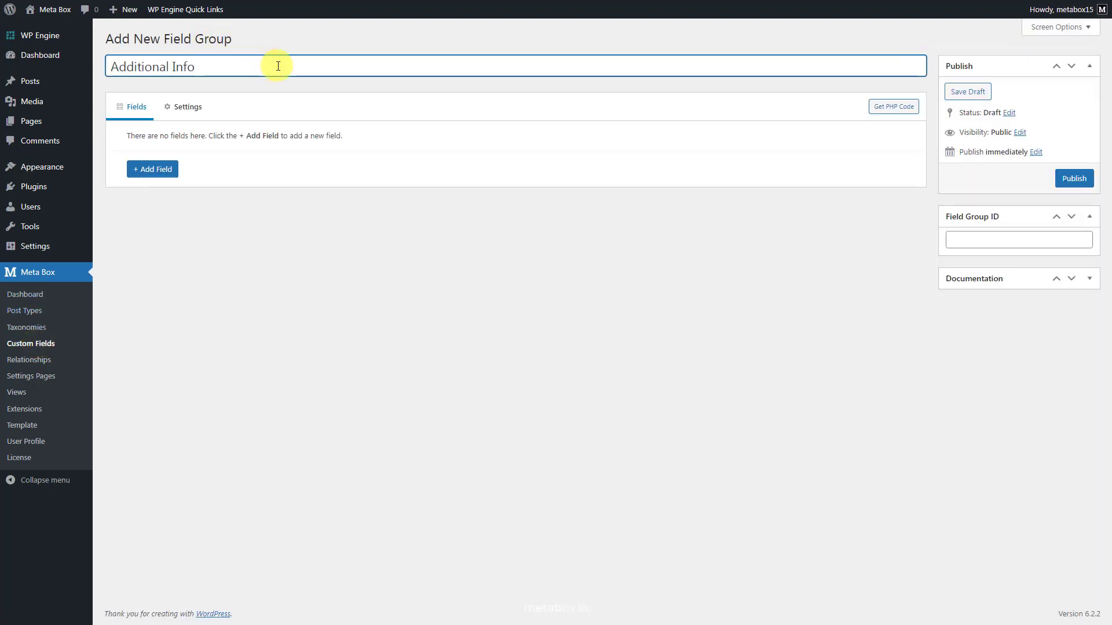
- Add a Select field labelled 'Gender' with choices Male, Female and Other
{"action": "left_click", "coordinate": [152, 172]}
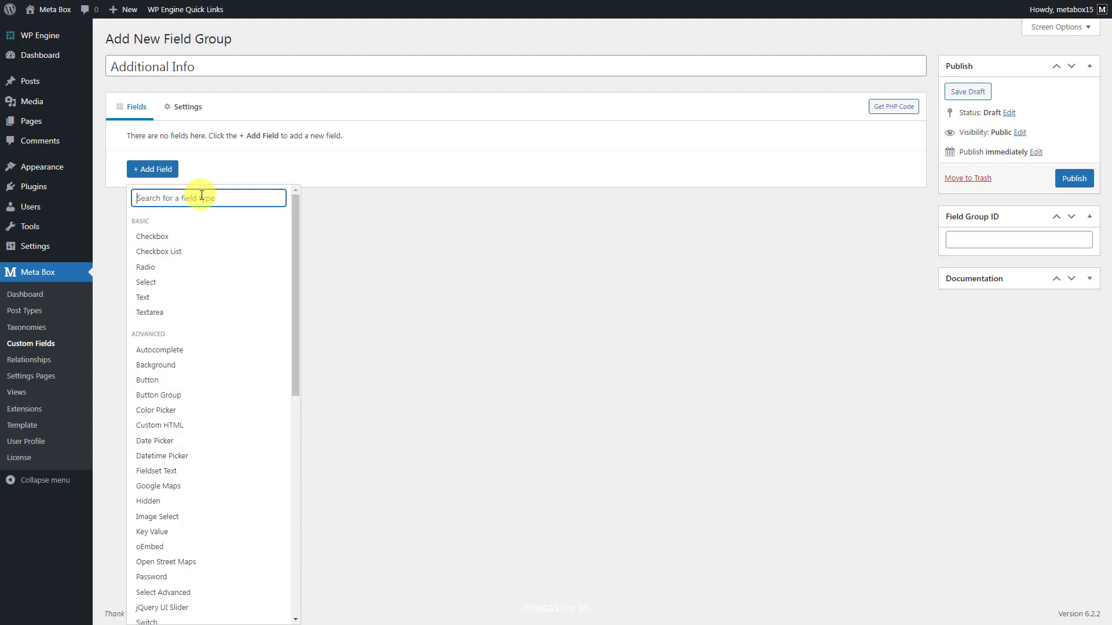
{"action": "type", "text": "sel"}
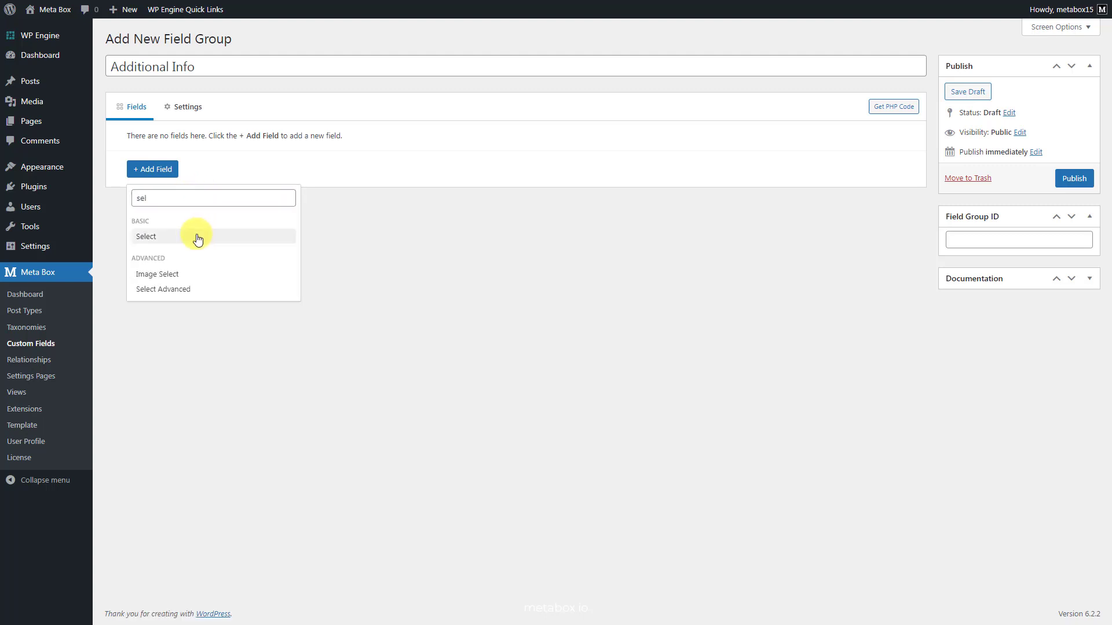
{"action": "left_click", "coordinate": [197, 239]}
{"action": "left_click", "coordinate": [290, 168]}
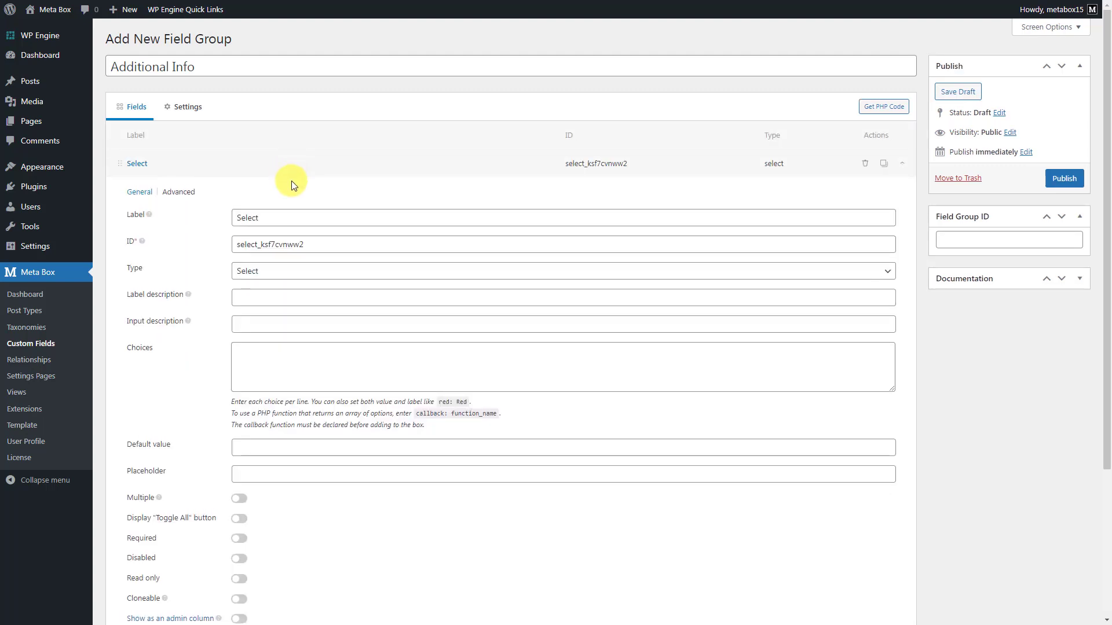
{"action": "triple_click", "coordinate": [331, 218]}
{"action": "type", "text": "Gender"}
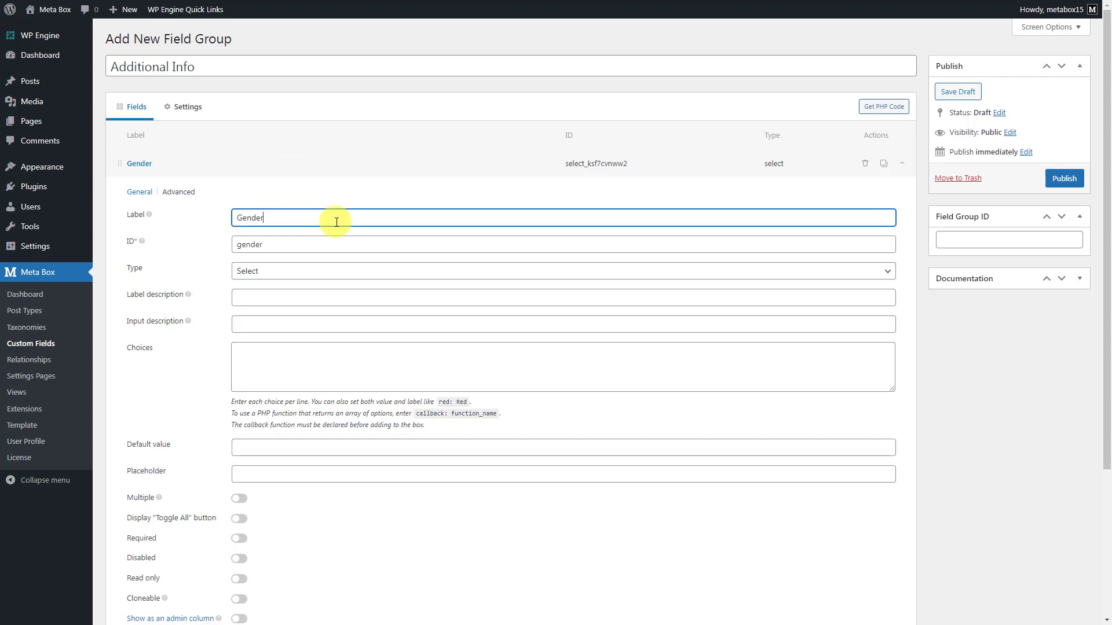
{"action": "left_click", "coordinate": [384, 365]}
{"action": "type", "text": "male: Male female: Female other: Other"}
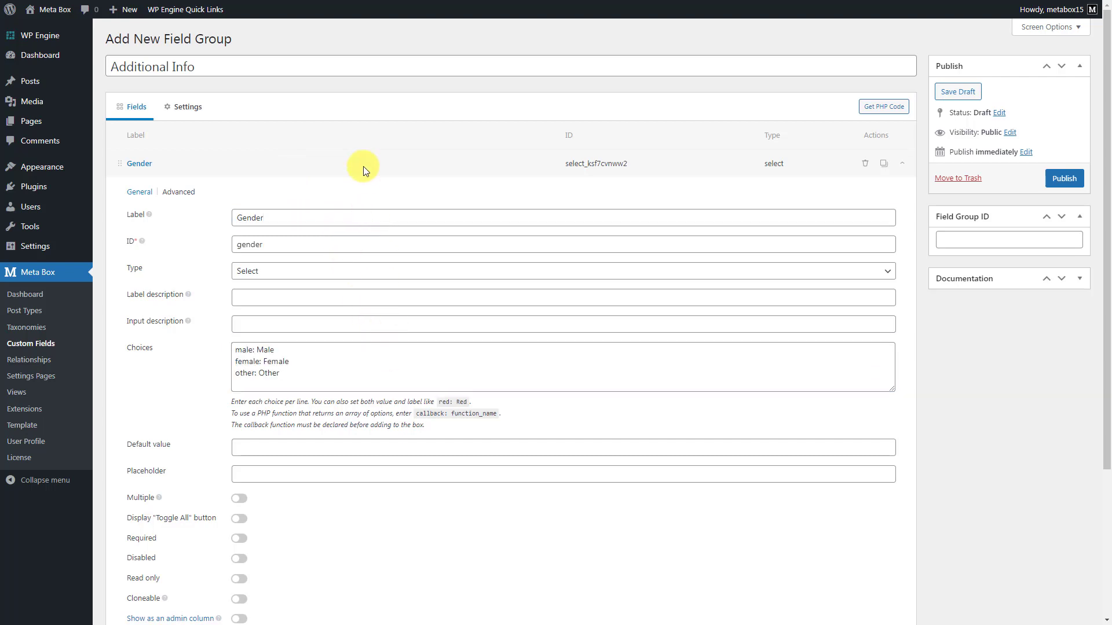
{"action": "left_click", "coordinate": [363, 165]}
- Add a Number field labelled 'Age'
{"action": "left_click", "coordinate": [156, 196]}
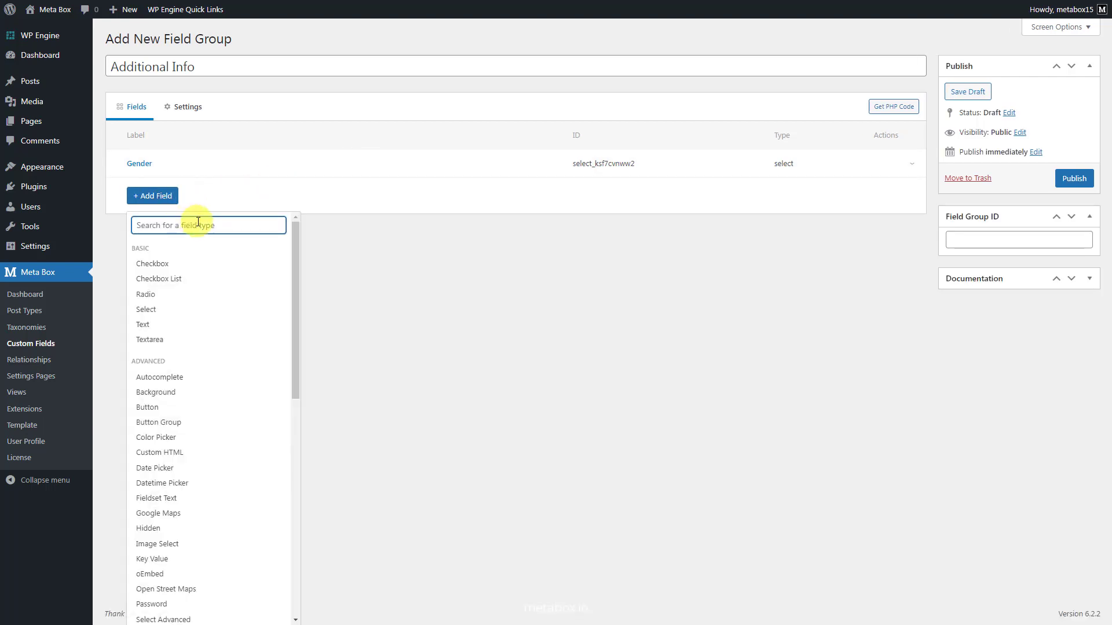
{"action": "type", "text": "num"}
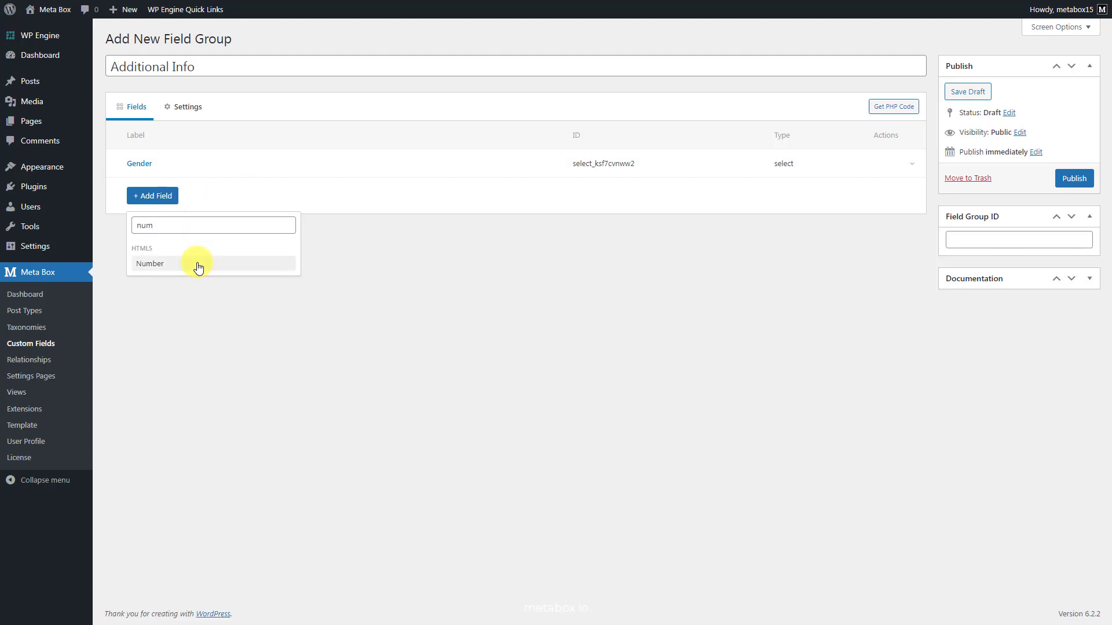
{"action": "left_click", "coordinate": [197, 265]}
{"action": "left_click", "coordinate": [322, 196]}
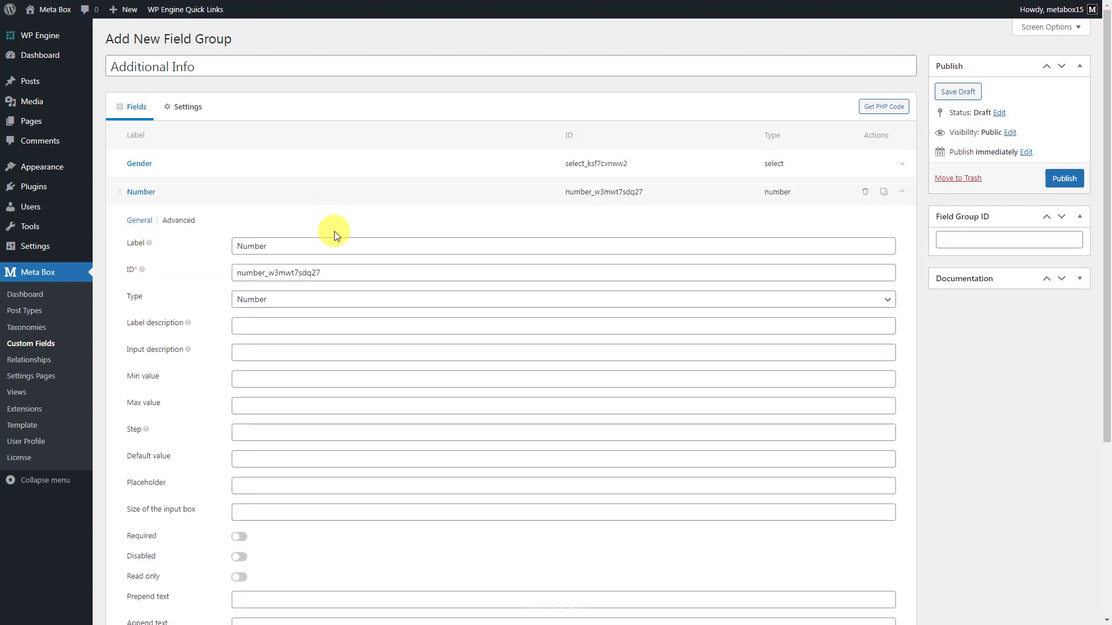
{"action": "double_click", "coordinate": [343, 246]}
{"action": "type", "text": "Age"}
{"action": "left_click", "coordinate": [355, 195]}
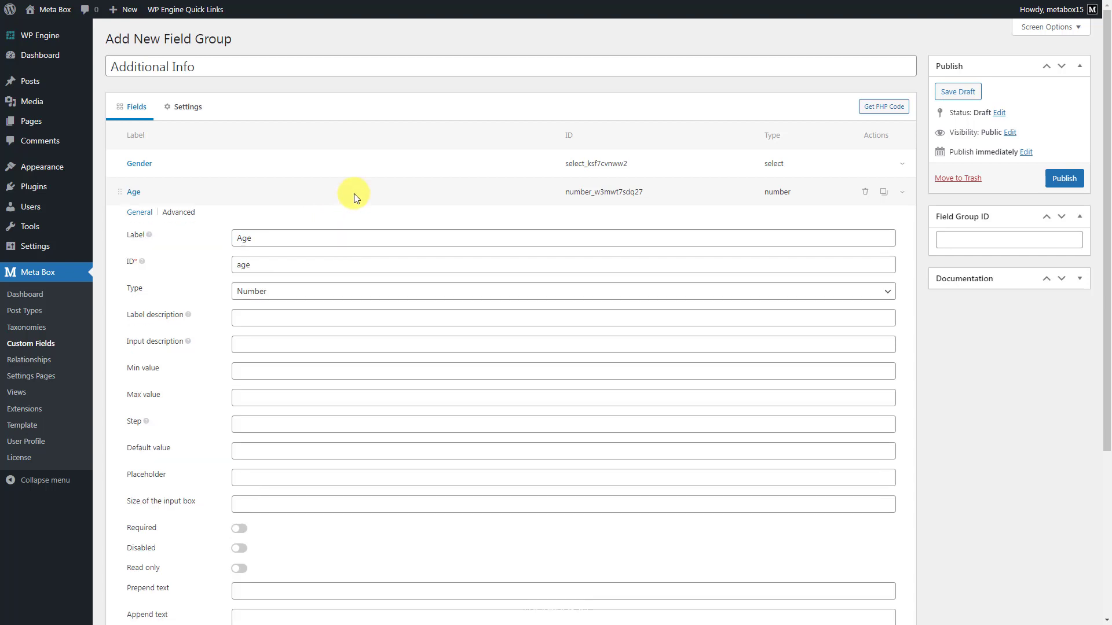
- Add a Text field labelled 'Occupation'
{"action": "left_click", "coordinate": [155, 225]}
{"action": "type", "text": "t"}
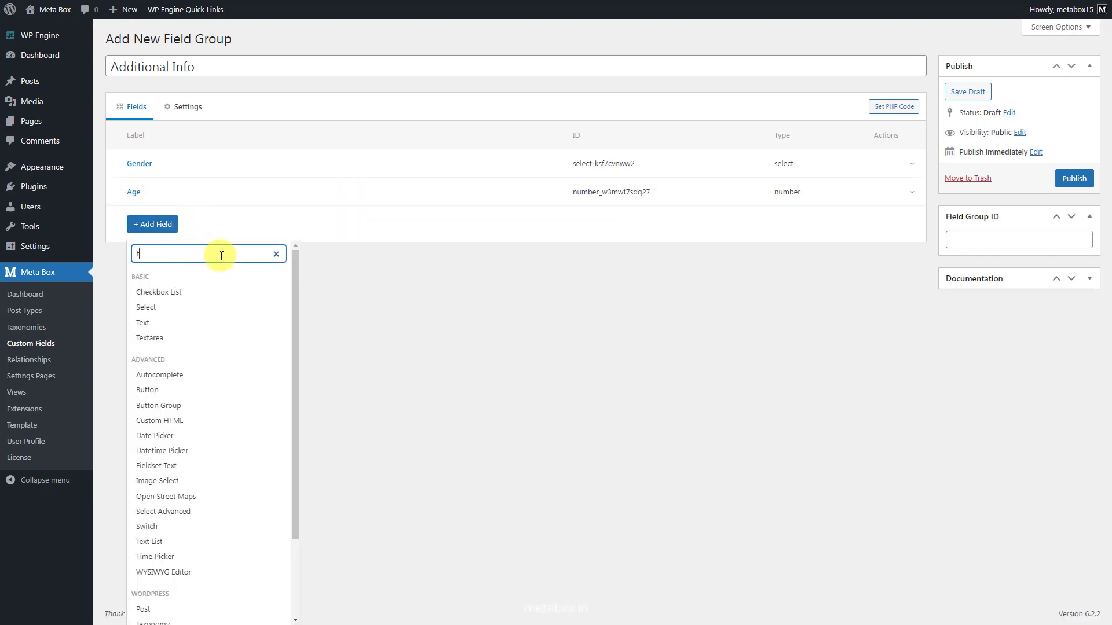
{"action": "type", "text": "e"}
{"action": "left_click", "coordinate": [208, 294]}
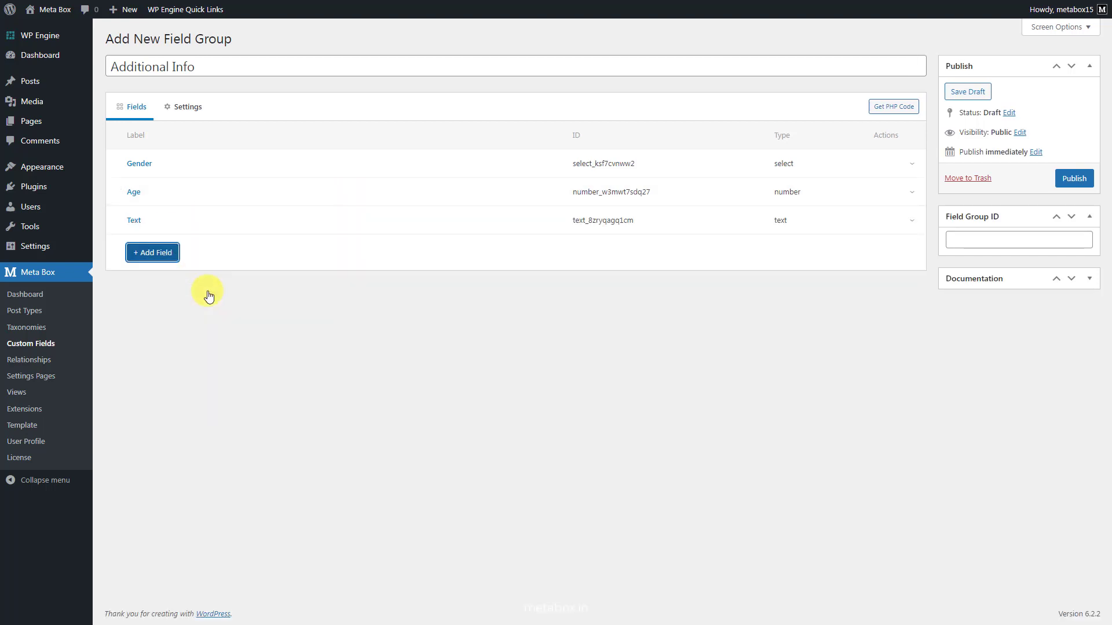
{"action": "left_click", "coordinate": [275, 227]}
{"action": "double_click", "coordinate": [328, 275]}
{"action": "type", "text": "Occupation"}
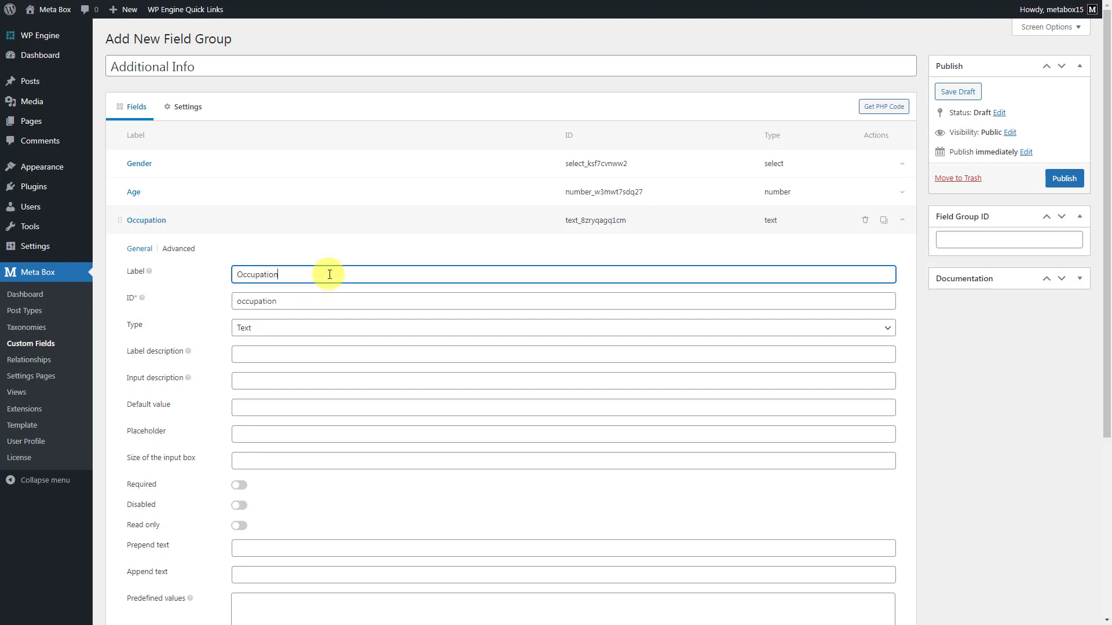
{"action": "left_click", "coordinate": [333, 226]}
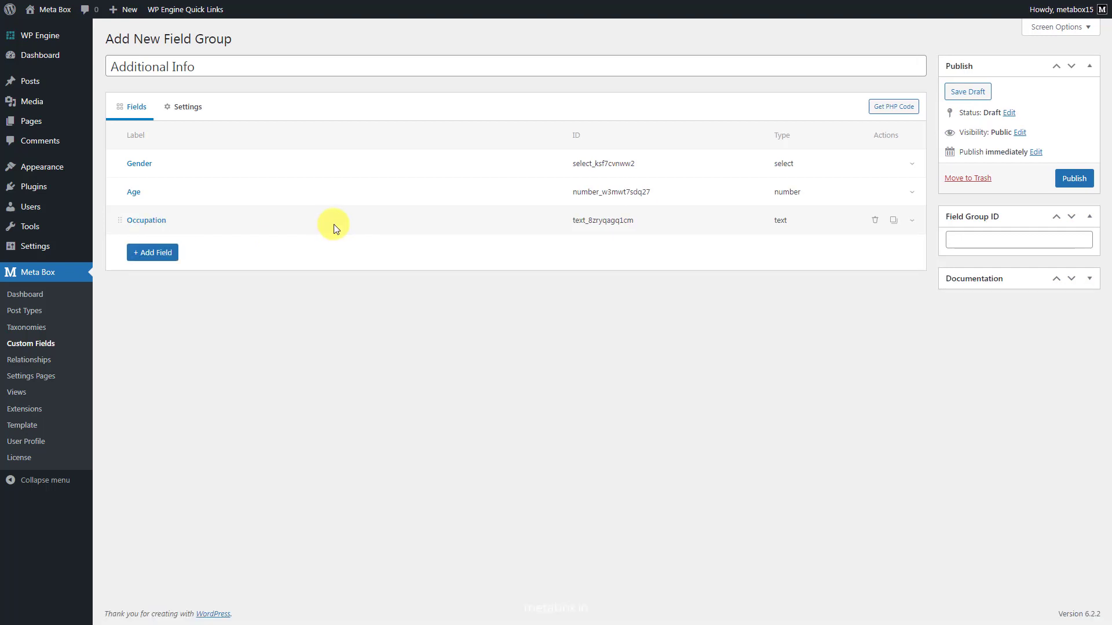
{"action": "left_click", "coordinate": [200, 112]}
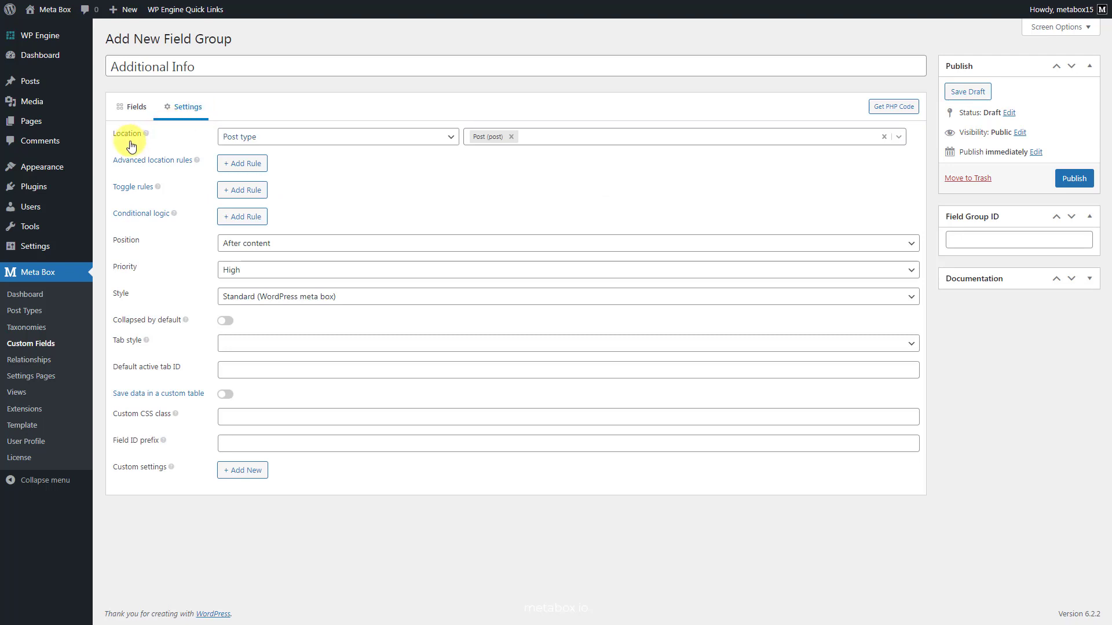
- Set the group's location to User, publish it, and copy its ID additional-info
{"action": "left_click", "coordinate": [323, 142]}
{"action": "left_click", "coordinate": [308, 175]}
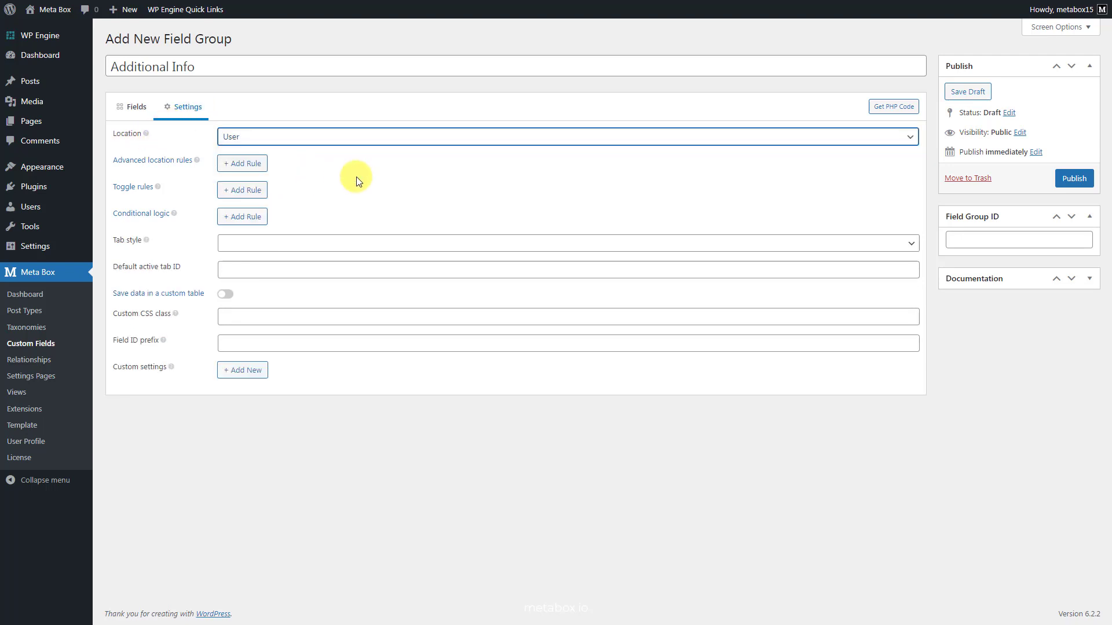
{"action": "left_click", "coordinate": [1068, 182]}
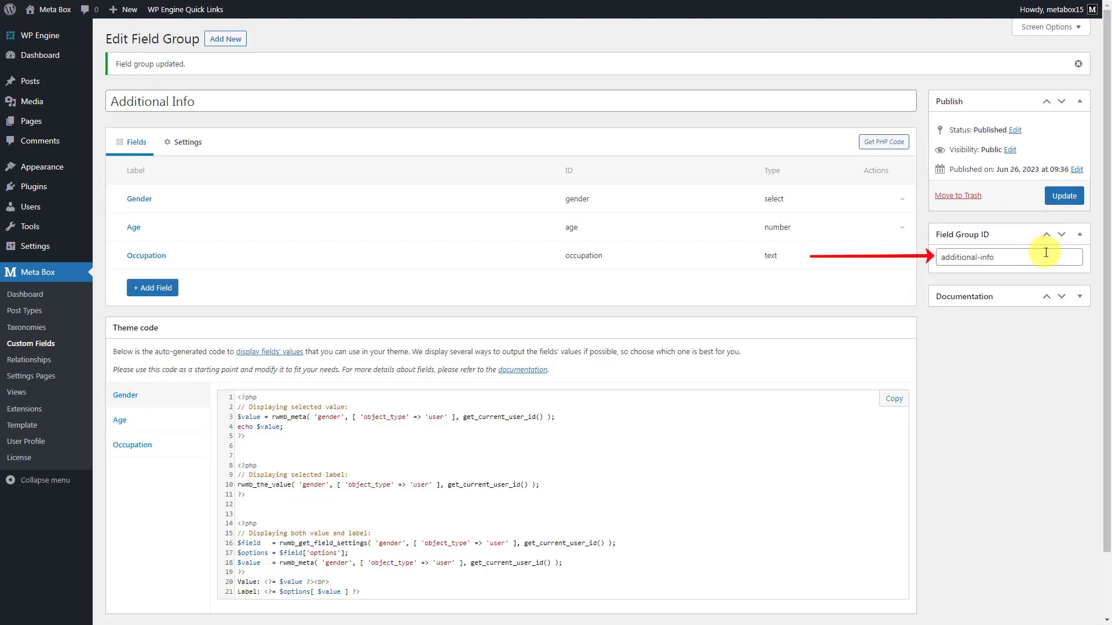
{"action": "triple_click", "coordinate": [1046, 253]}
{"action": "key", "text": "ctrl+c"}
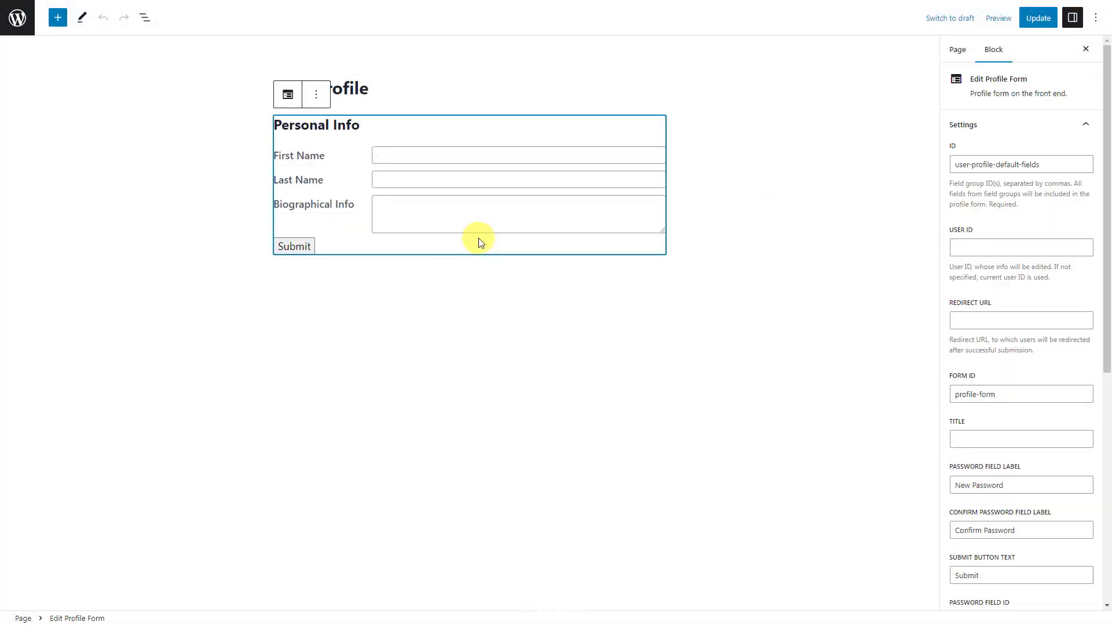
- Append ', additional-info' to the Edit Profile Form block's ID
{"action": "left_click", "coordinate": [1049, 164]}
{"action": "type", "text": ","}
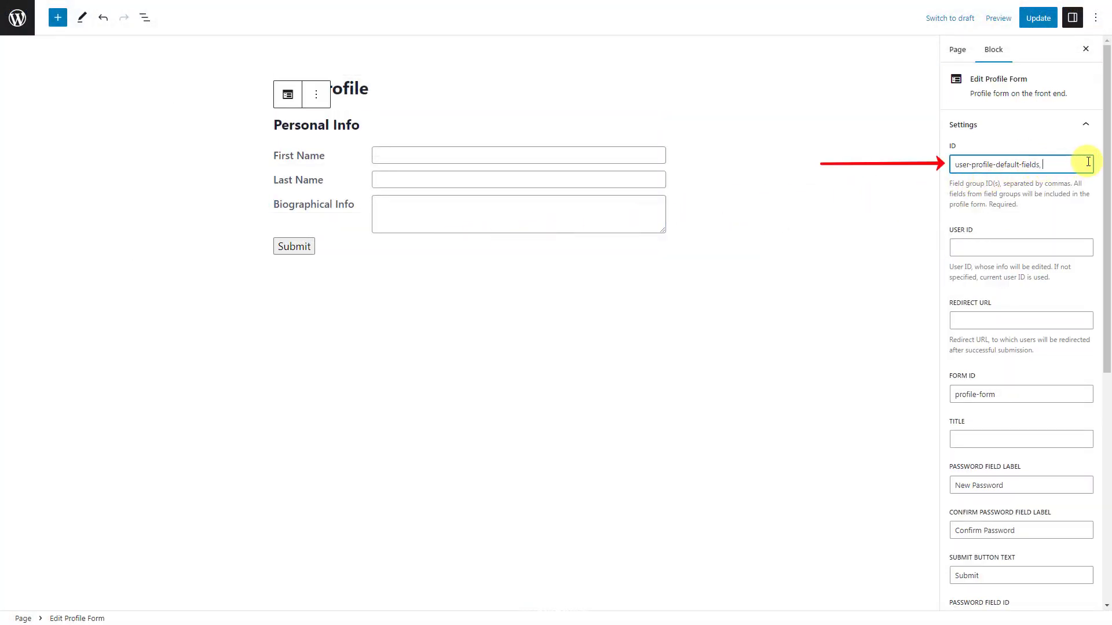
{"action": "key", "text": "ctrl+v"}
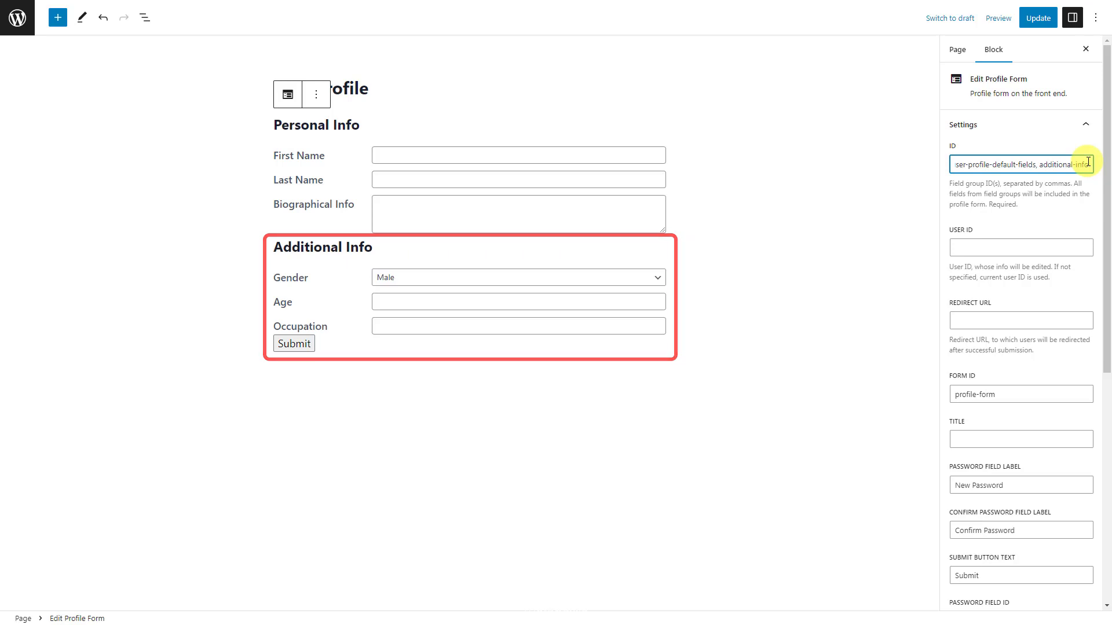
- Change the submit button text to 'Save changes' and update the page
{"action": "scroll", "coordinate": [1086, 195], "scroll_direction": "down", "scroll_amount": 1}
{"action": "scroll", "coordinate": [1085, 194], "scroll_direction": "down", "scroll_amount": 4}
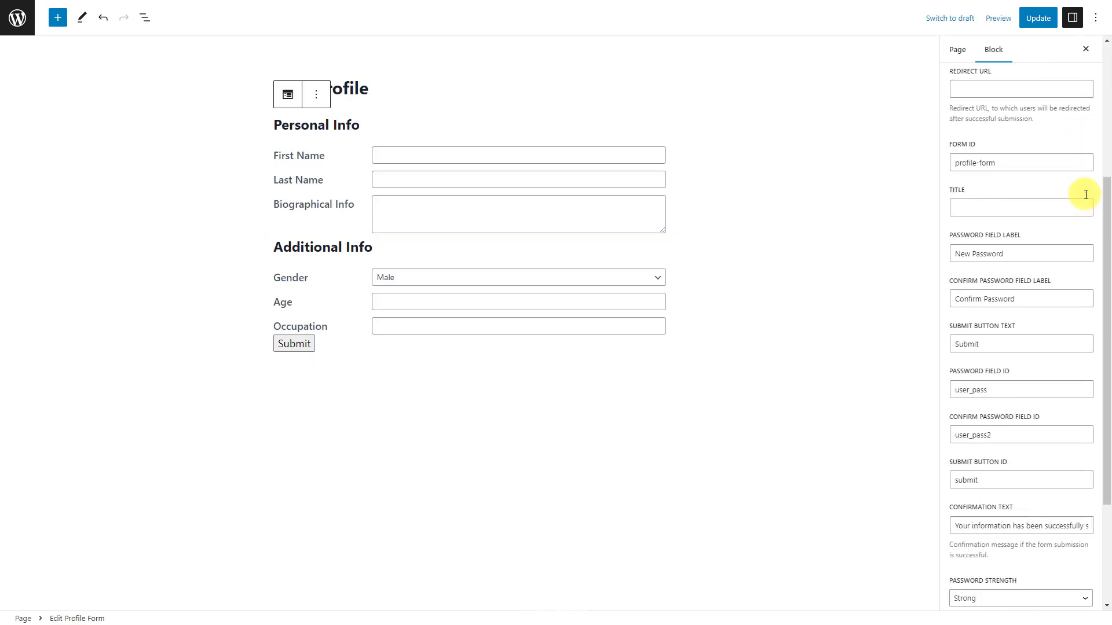
{"action": "double_click", "coordinate": [1061, 344]}
{"action": "type", "text": "Save changes"}
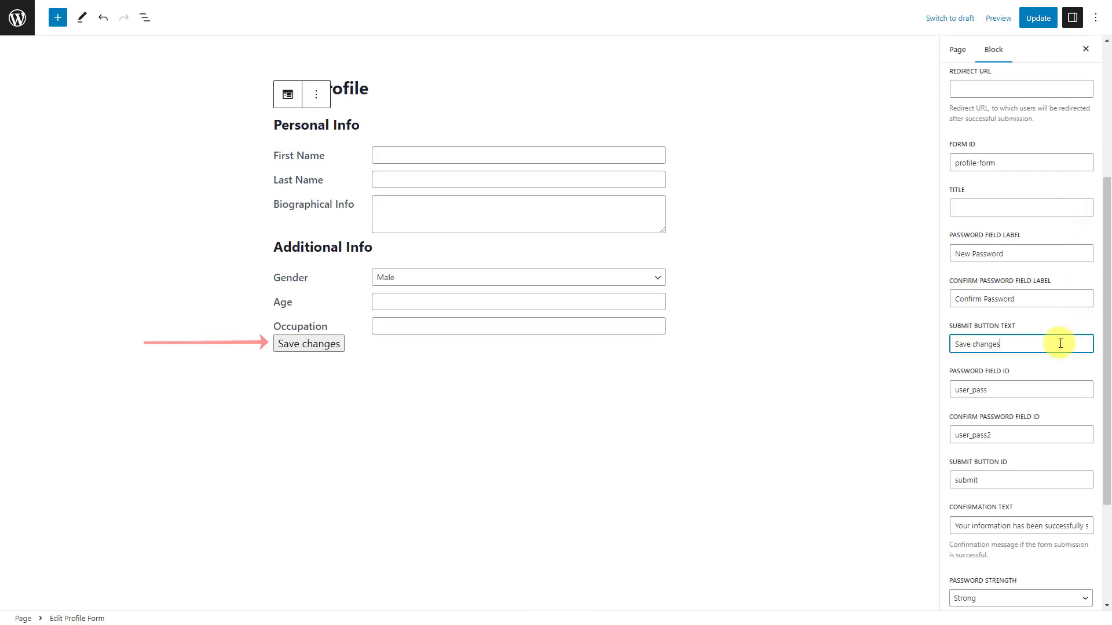
{"action": "scroll", "coordinate": [1059, 341], "scroll_direction": "up", "scroll_amount": 4}
{"action": "left_click", "coordinate": [1037, 17]}
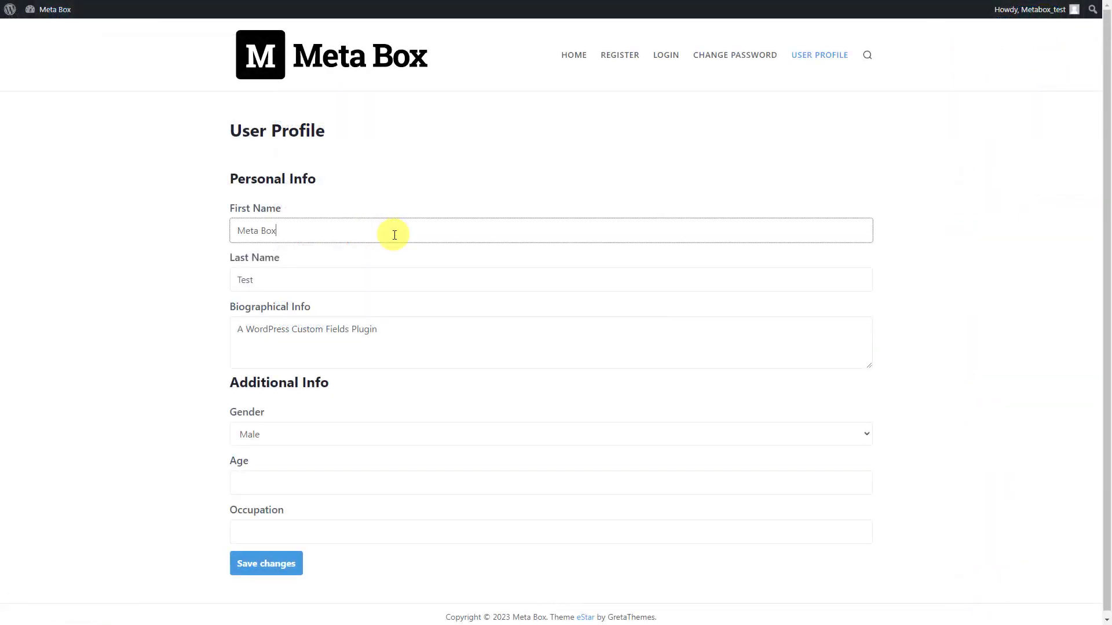
- Fill the profile with Gender Male, Age 29, Occupation Developer and submit it
{"action": "left_click", "coordinate": [390, 281]}
{"action": "left_click", "coordinate": [398, 330]}
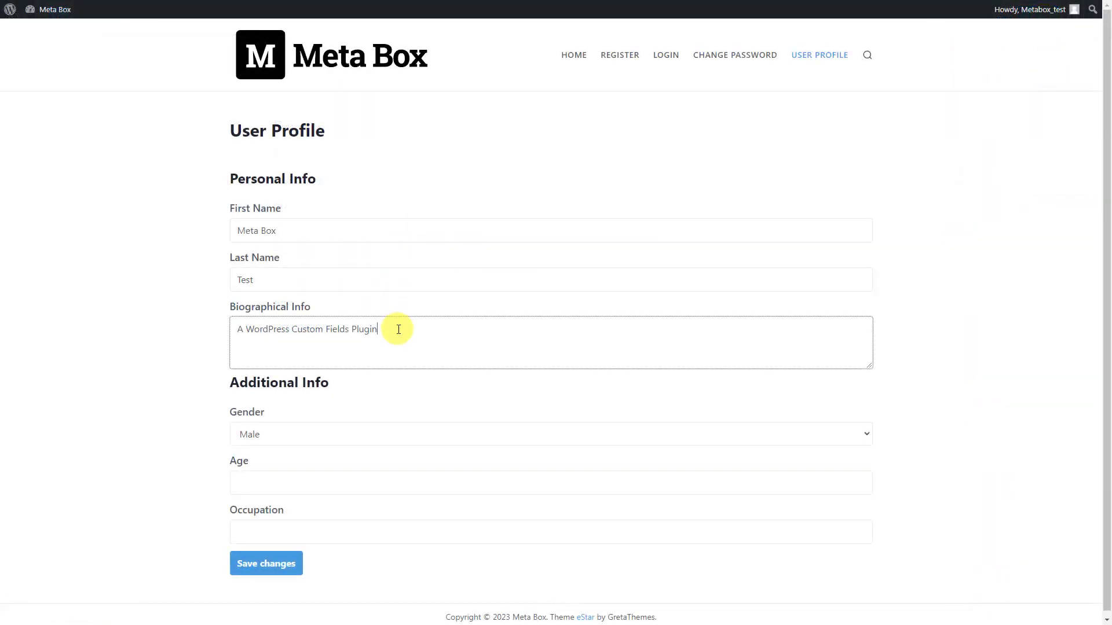
{"action": "left_click", "coordinate": [391, 436]}
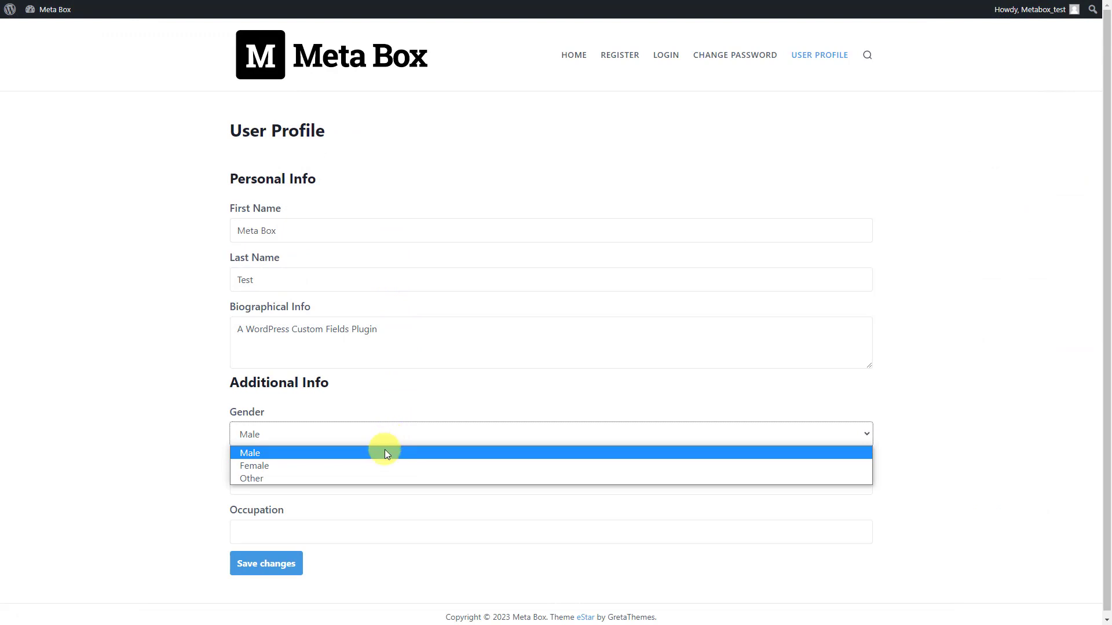
{"action": "left_click", "coordinate": [384, 453]}
{"action": "left_click", "coordinate": [372, 483]}
{"action": "type", "text": "29"}
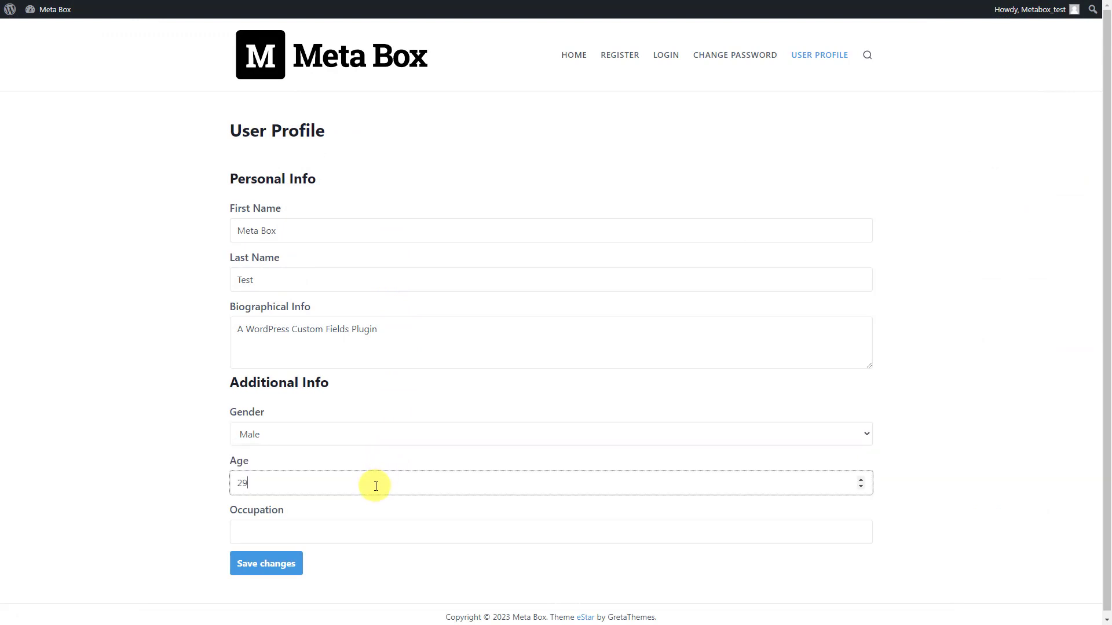
{"action": "left_click", "coordinate": [373, 532]}
{"action": "type", "text": "Developer"}
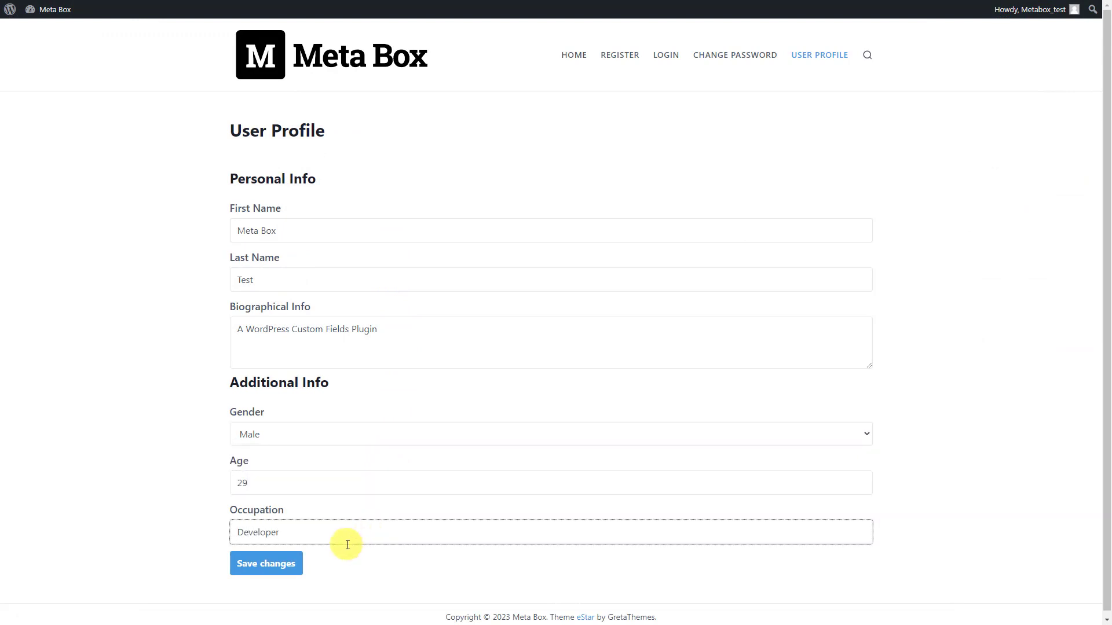
{"action": "left_click", "coordinate": [272, 568]}
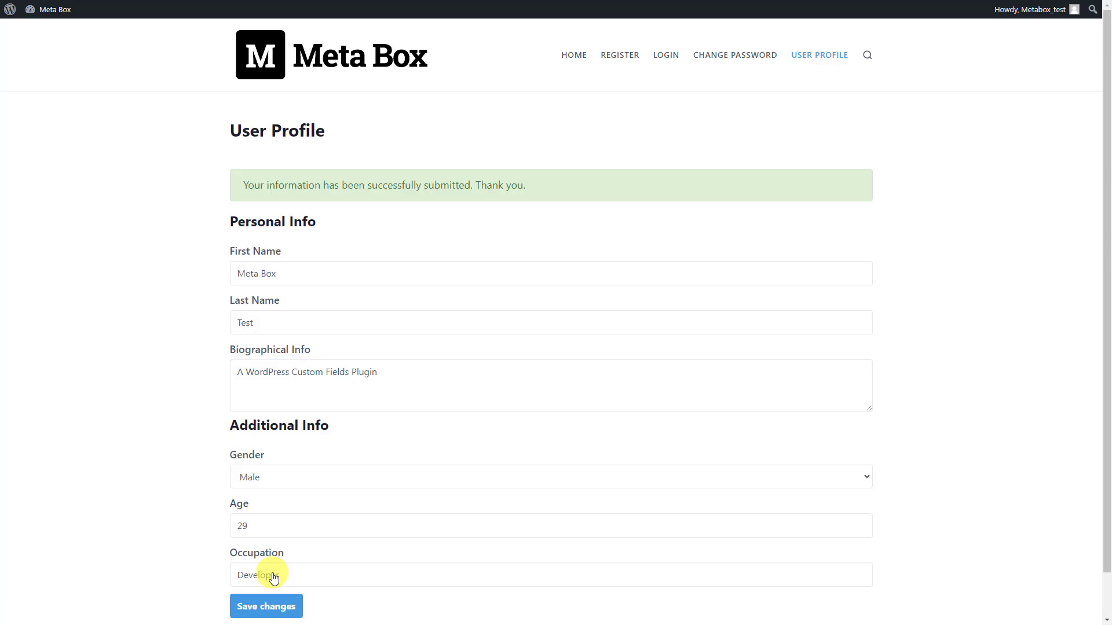